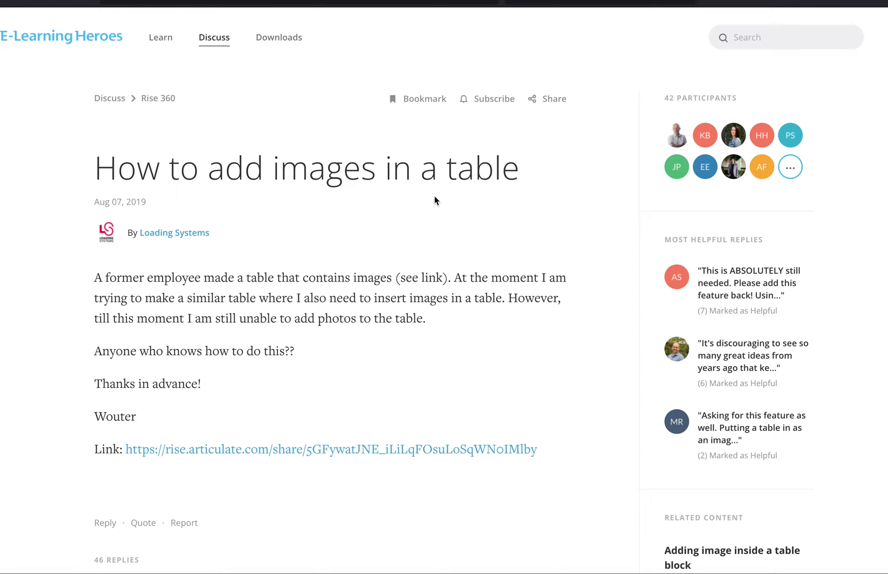
# Scroll up and down through the forum thread to read it
pyautogui.scroll(-2, 481, 255)
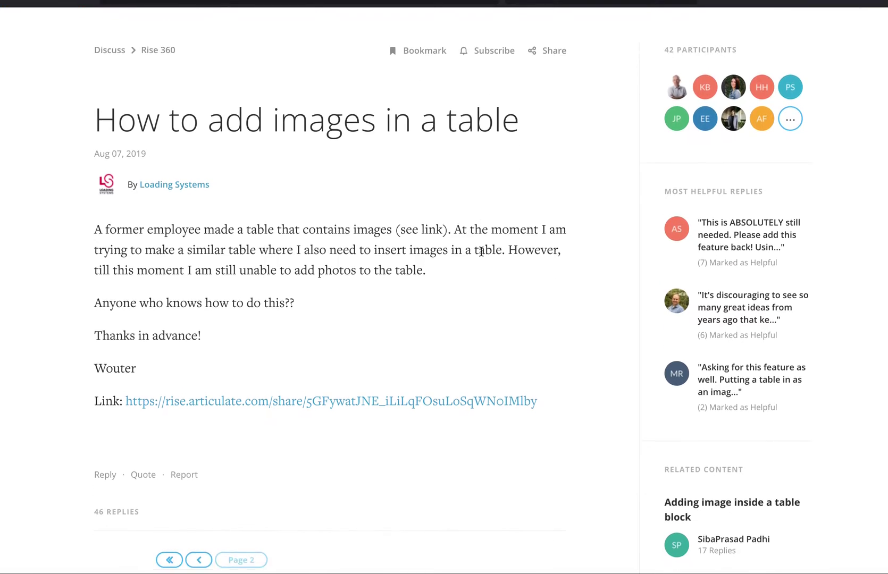
pyautogui.scroll(2, 481, 255)
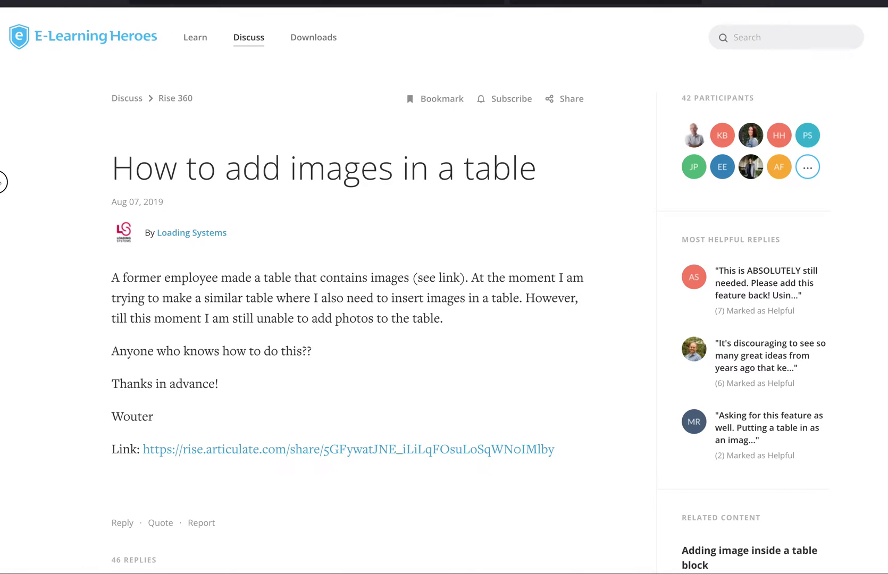
pyautogui.scroll(-2, 346, 321)
pyautogui.scroll(-5, 345, 322)
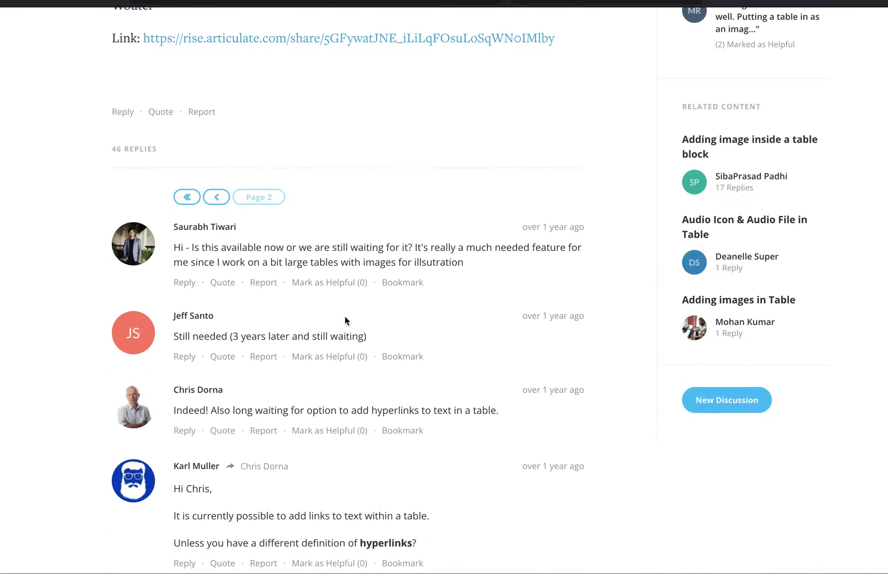
pyautogui.scroll(-7, 345, 321)
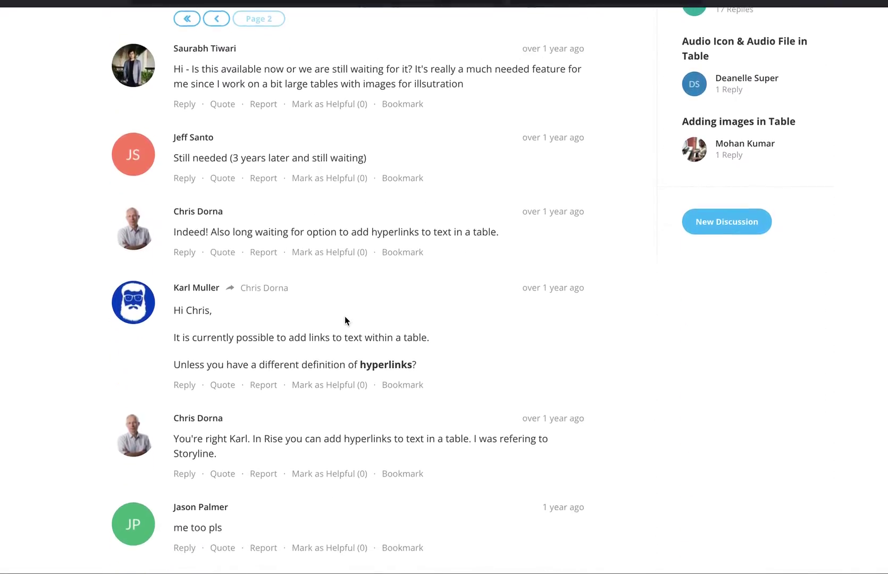
pyautogui.scroll(-8, 345, 316)
pyautogui.scroll(20, 345, 316)
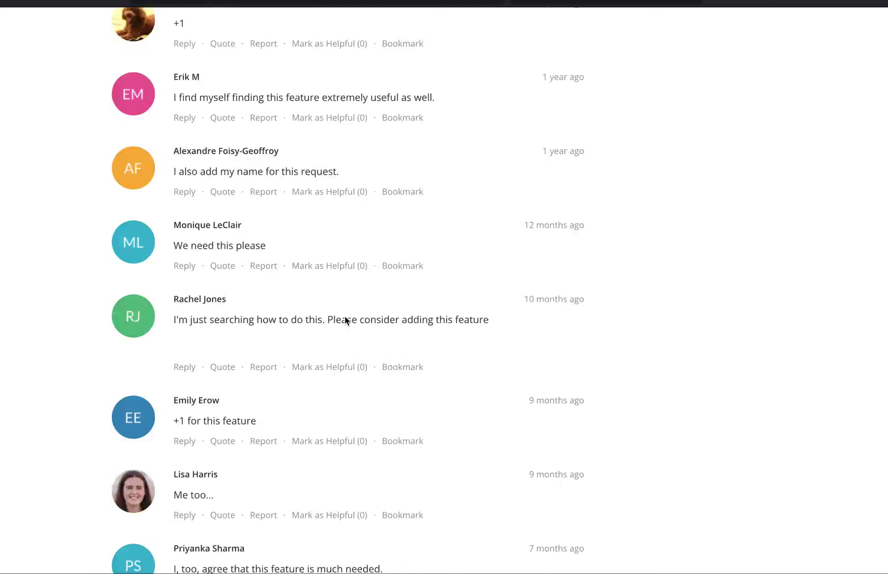
pyautogui.scroll(-5, 345, 316)
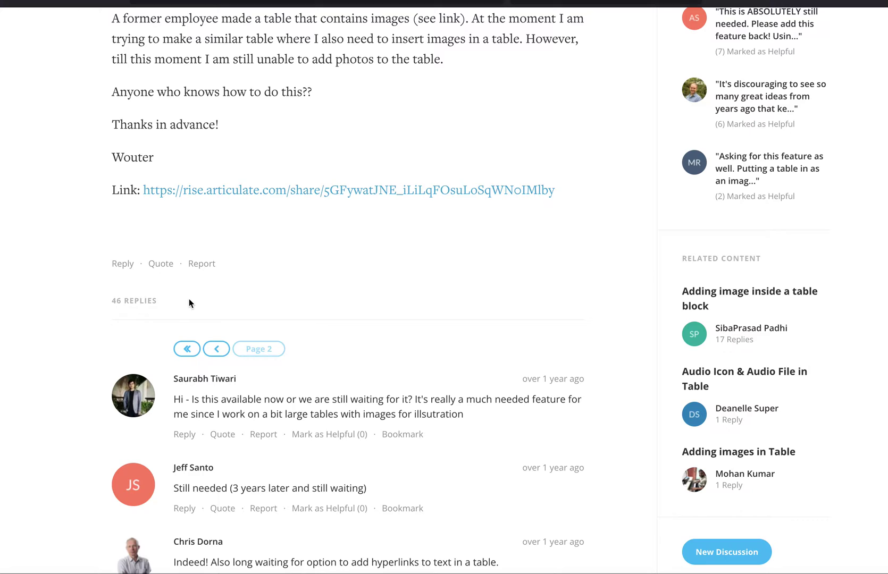
pyautogui.scroll(-2, 290, 376)
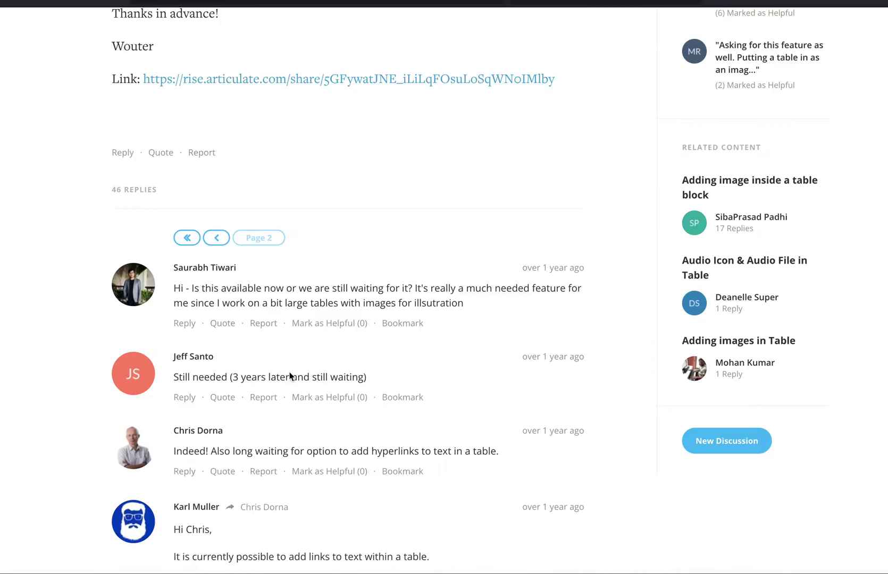
pyautogui.scroll(-20, 290, 374)
pyautogui.scroll(3, 371, 206)
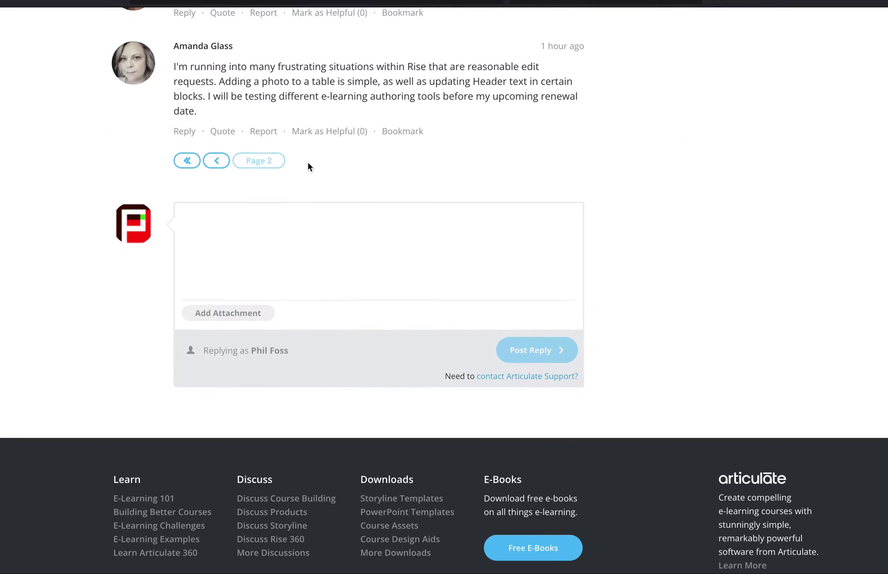
pyautogui.scroll(3, 392, 137)
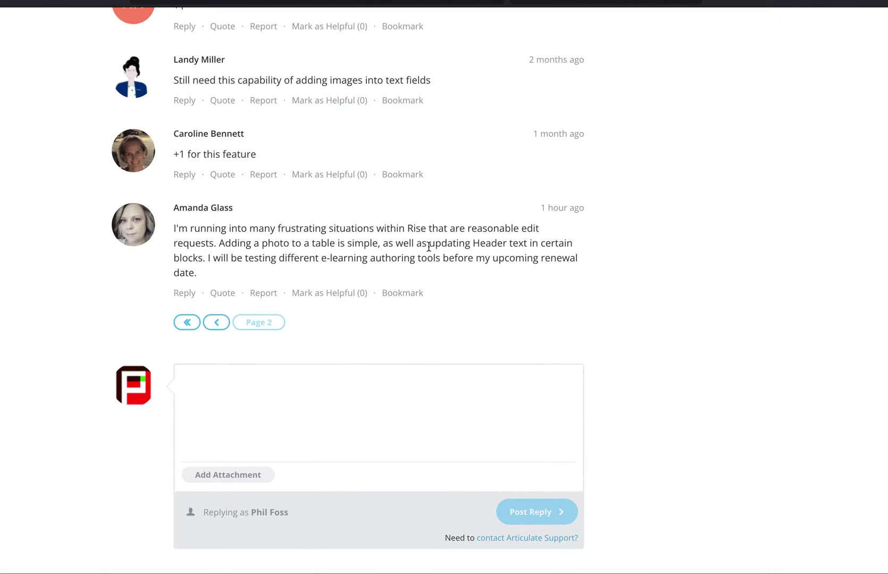
pyautogui.scroll(4, 410, 180)
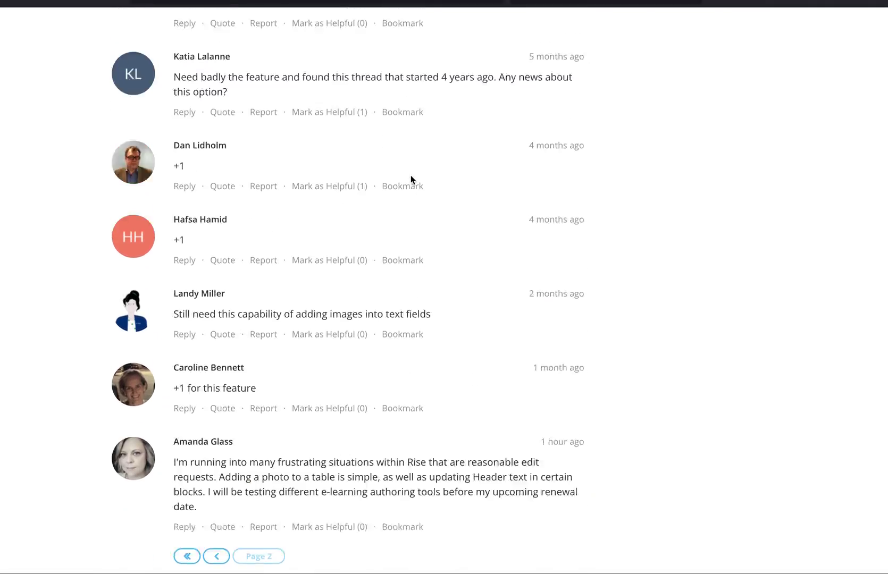
pyautogui.scroll(20, 411, 175)
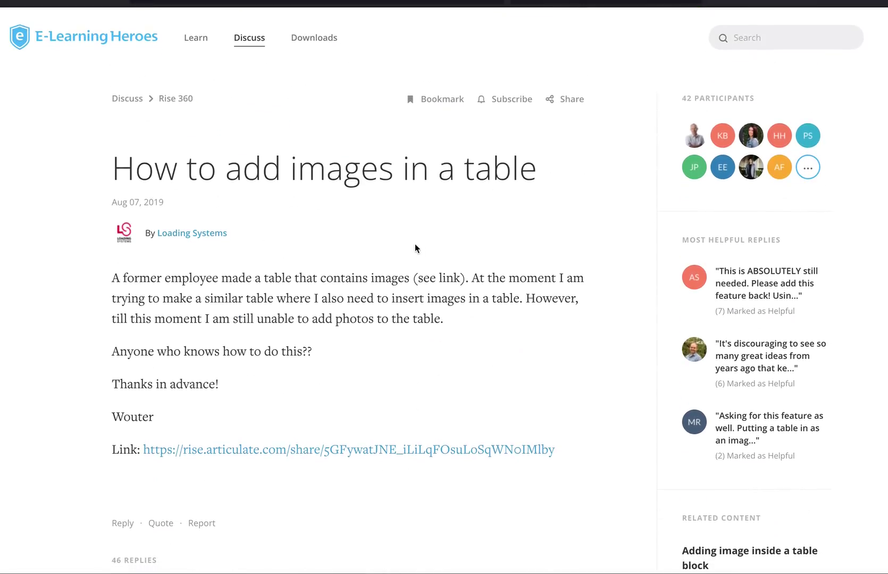
pyautogui.scroll(-6, 415, 250)
pyautogui.scroll(6, 415, 251)
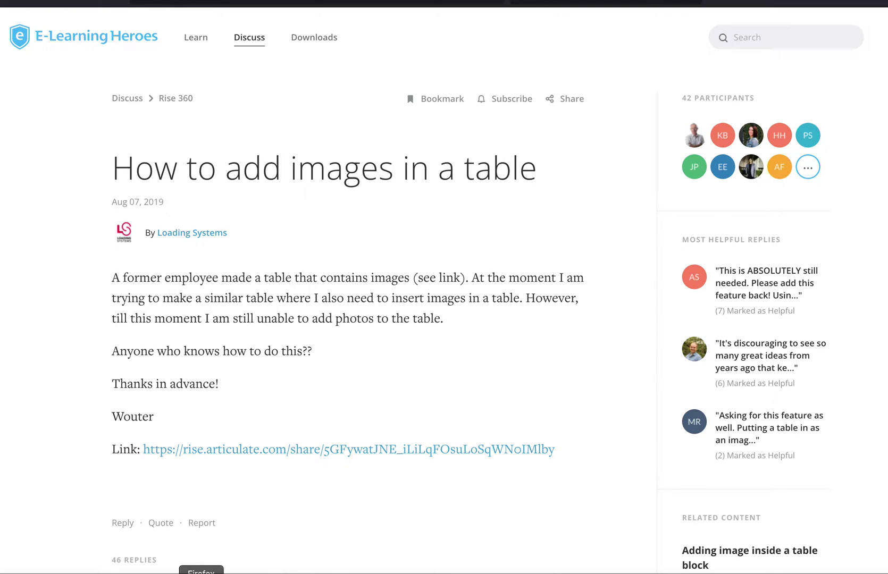
# Bring up the Rise 360 lesson editor, then click into and out of the top-right table cell
pyautogui.click(201, 572)
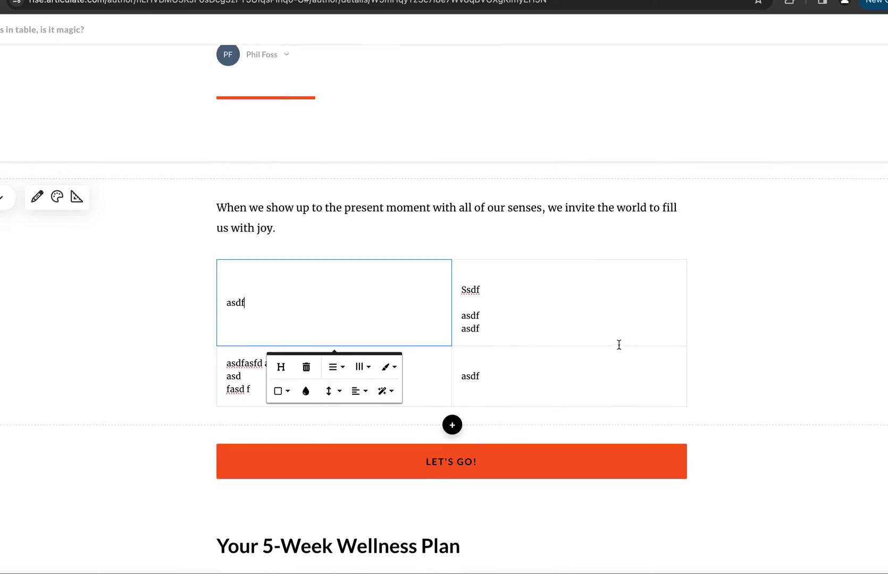
pyautogui.scroll(-1, 619, 345)
pyautogui.click(603, 291)
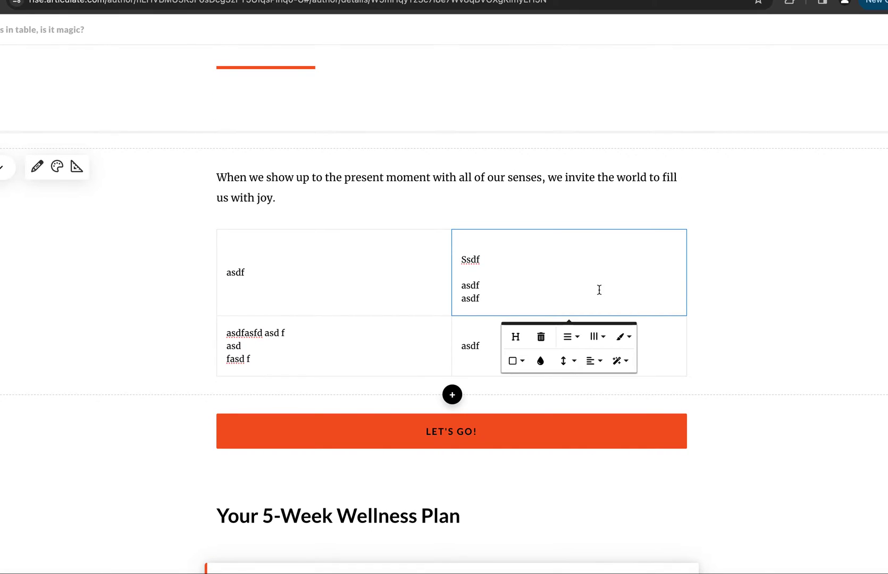
pyautogui.scroll(1, 599, 290)
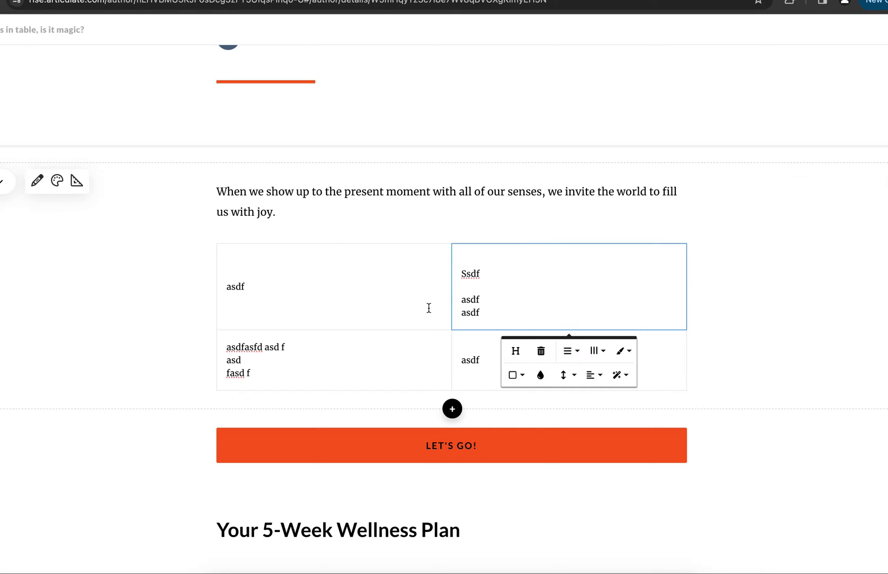
pyautogui.click(316, 215)
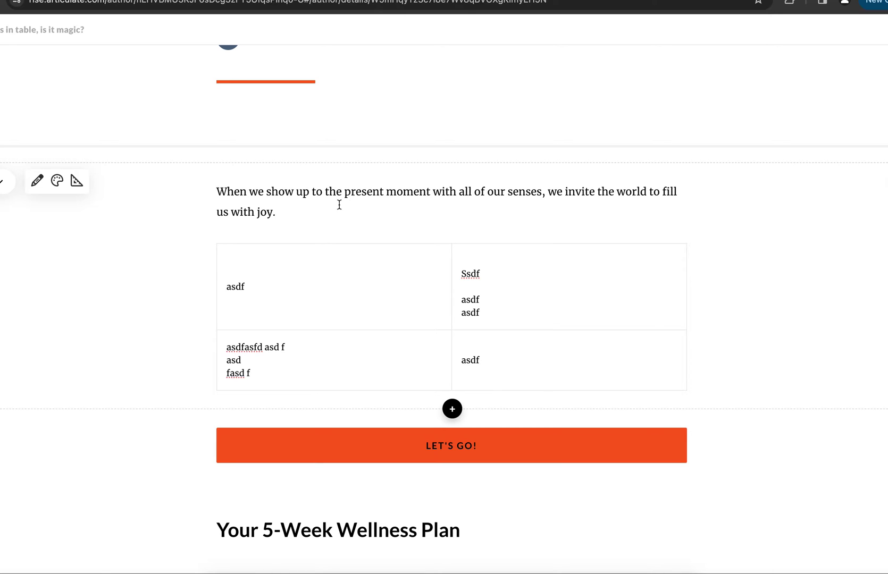
# Use the + insert button above the joy paragraph to show the Block Library
pyautogui.click(450, 163)
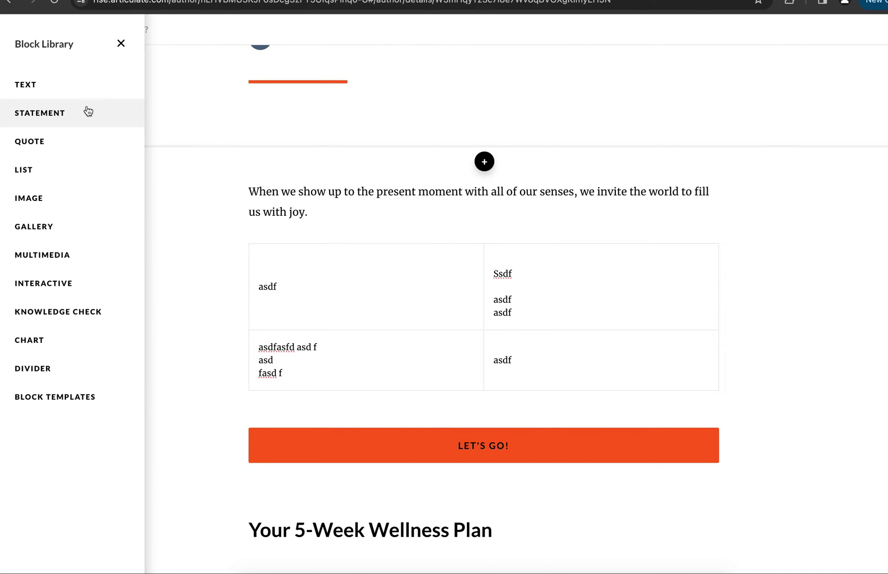
# Add the IMAGE category's Image & text block with the van photo and 'Finding a way' text
pyautogui.click(87, 201)
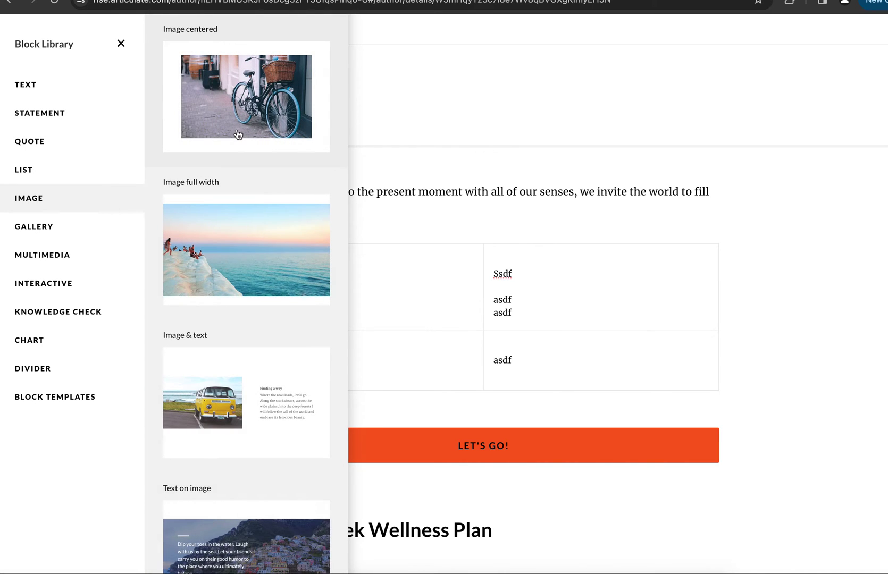
pyautogui.click(229, 404)
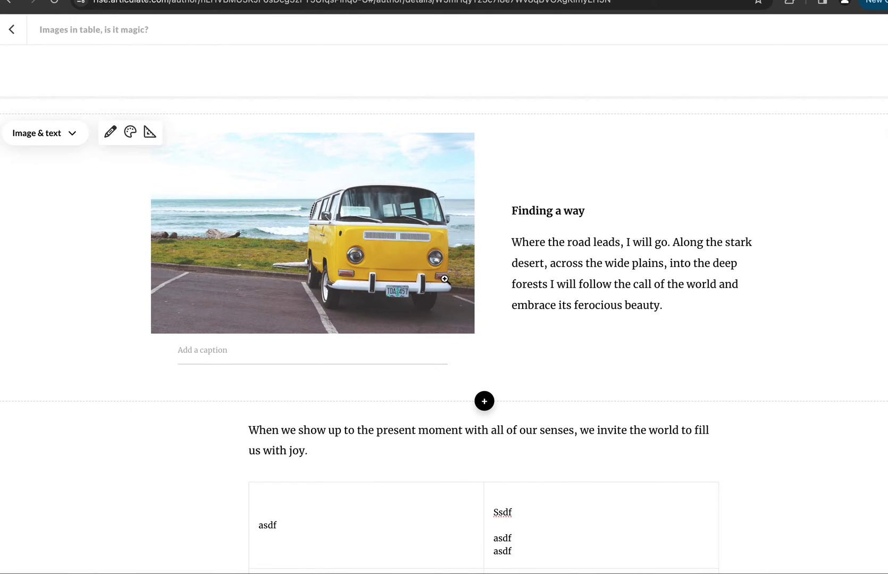
pyautogui.scroll(-1, 442, 278)
# Replace 'asdf' with 'ddd' in the top-left table cell
pyautogui.click(445, 455)
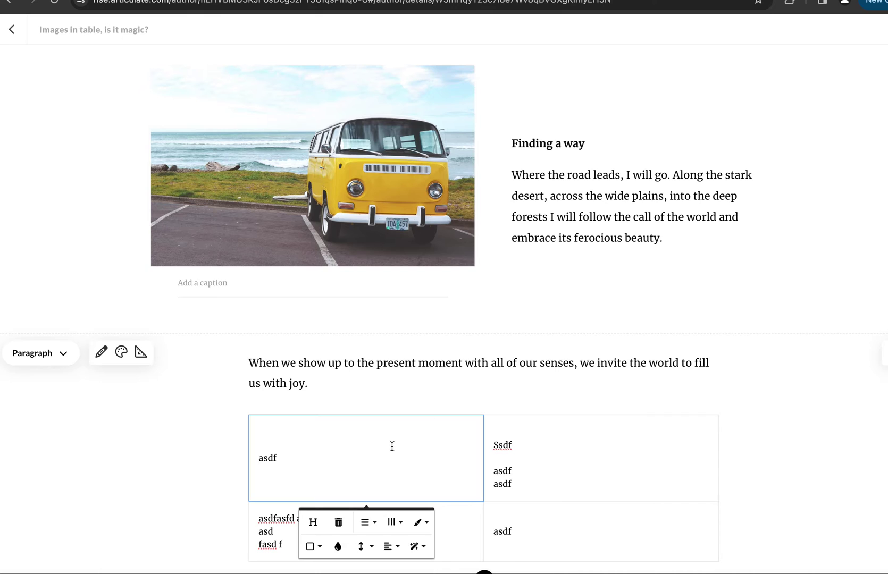
pyautogui.moveTo(287, 460); pyautogui.dragTo(239, 460)
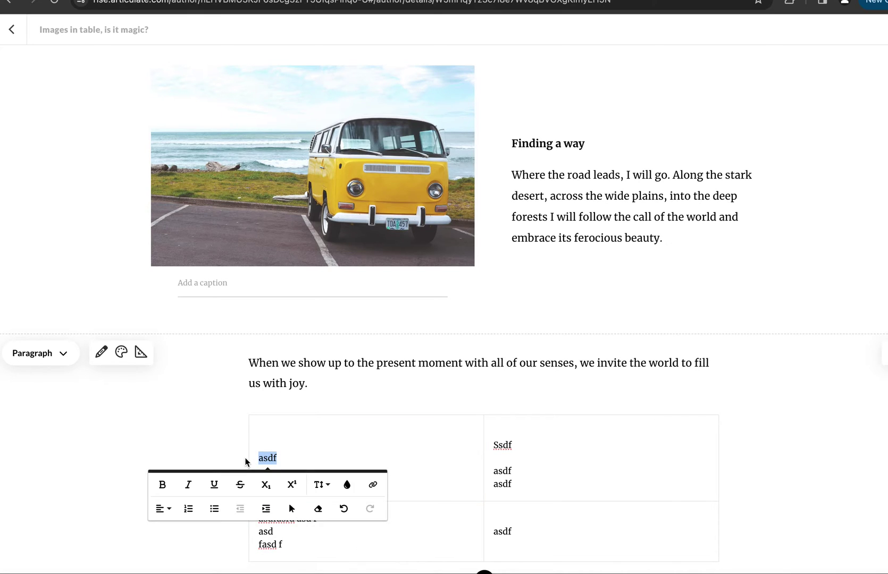
pyautogui.press('BackSpace')
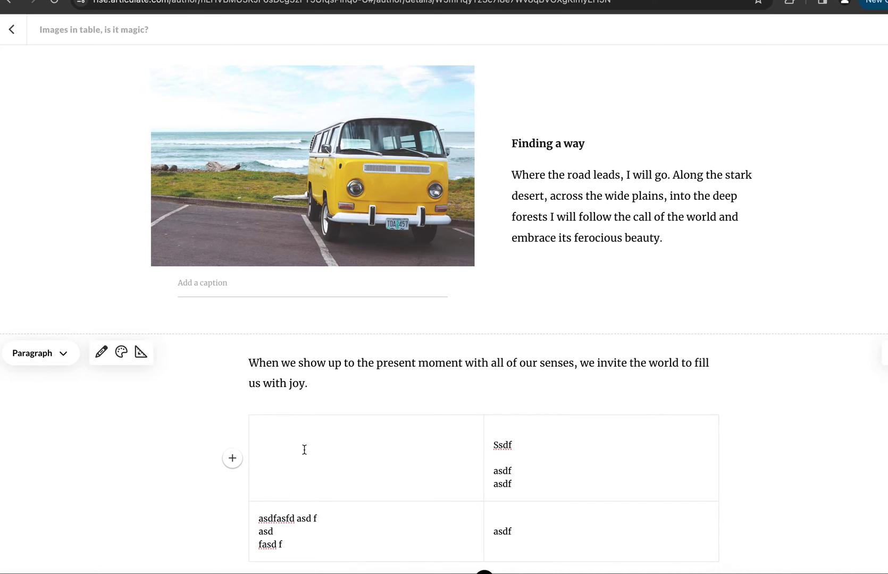
pyautogui.write('ddd')
# Enlarge the van image, close the zoomed view, and bring up the browser menu on it
pyautogui.click(261, 202)
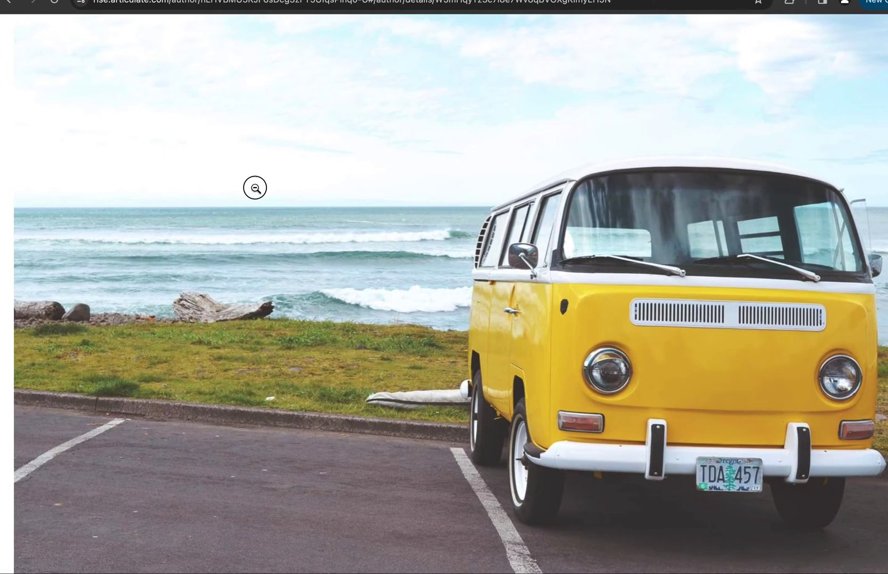
pyautogui.click(254, 188)
pyautogui.scroll(1, 583, 234)
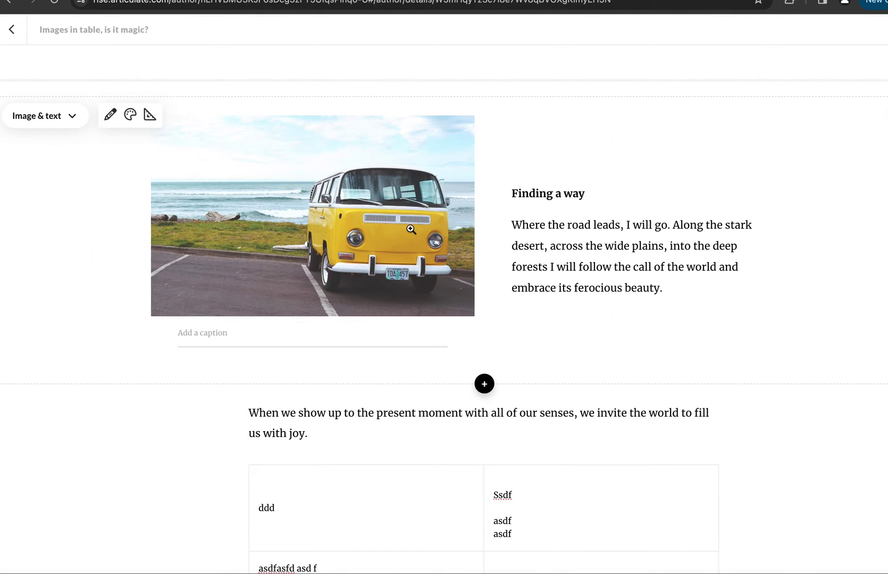
pyautogui.rightClick(361, 213)
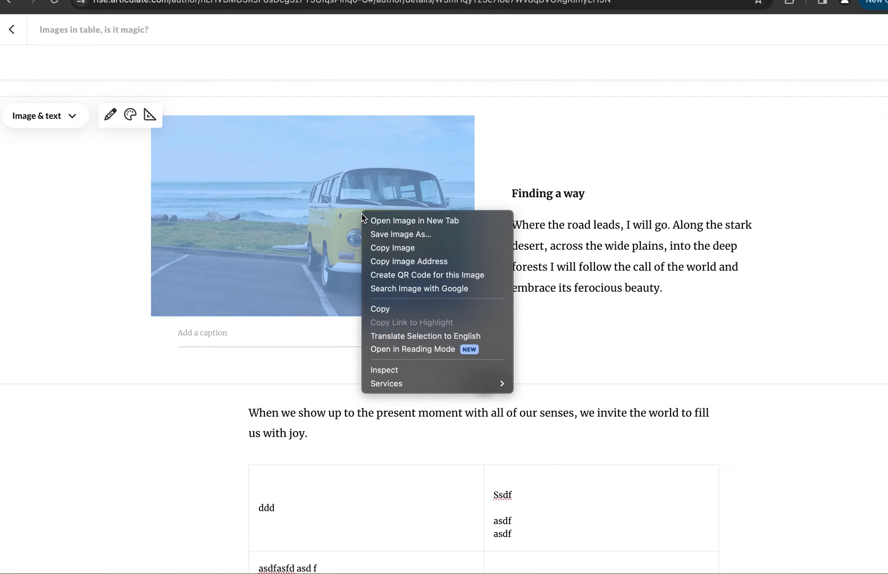
# Inspect the van image and copy its div.img container's outerHTML in DevTools Elements
pyautogui.click(403, 365)
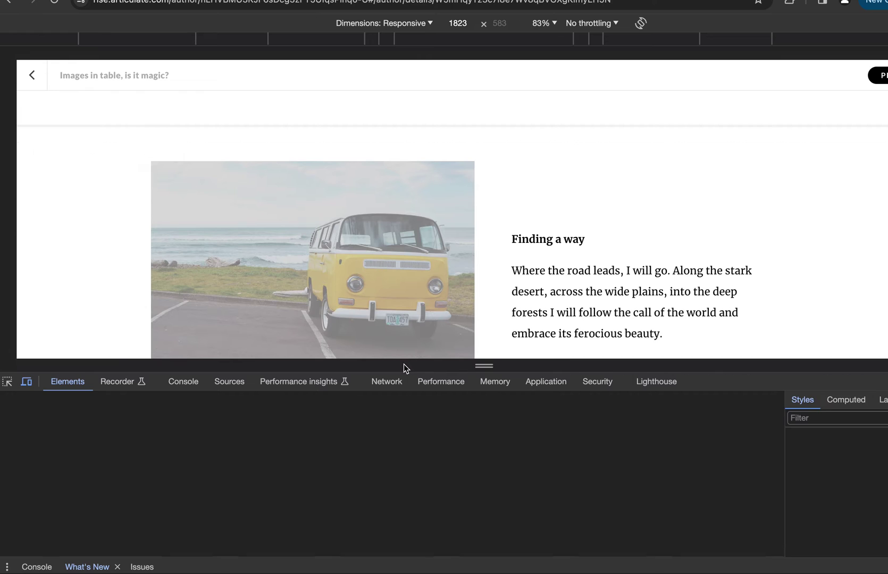
pyautogui.scroll(-2, 497, 255)
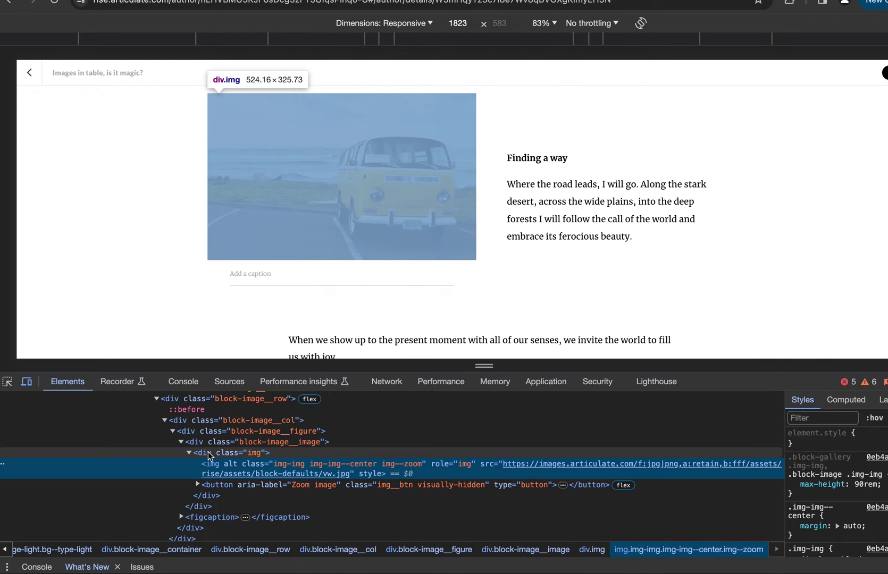
pyautogui.click(208, 455)
pyautogui.rightClick(209, 457)
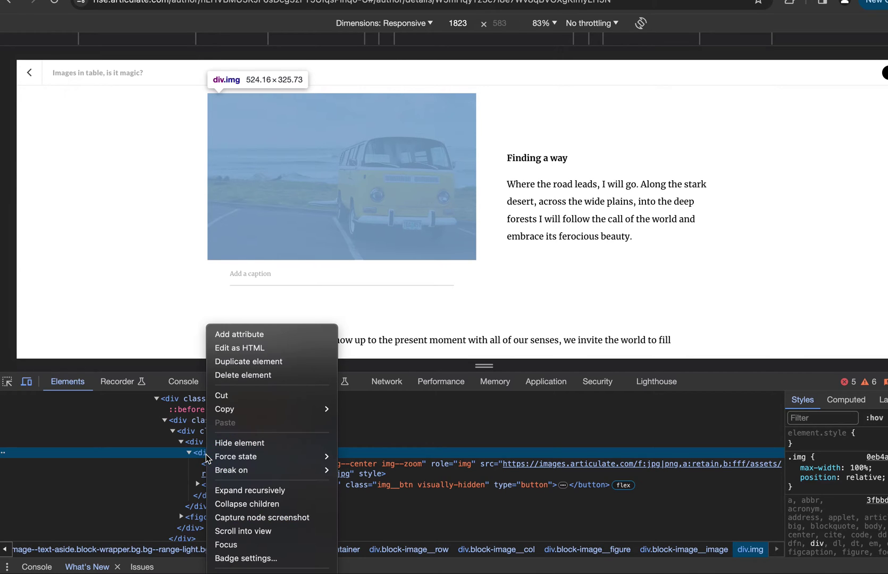
pyautogui.moveTo(302, 409)
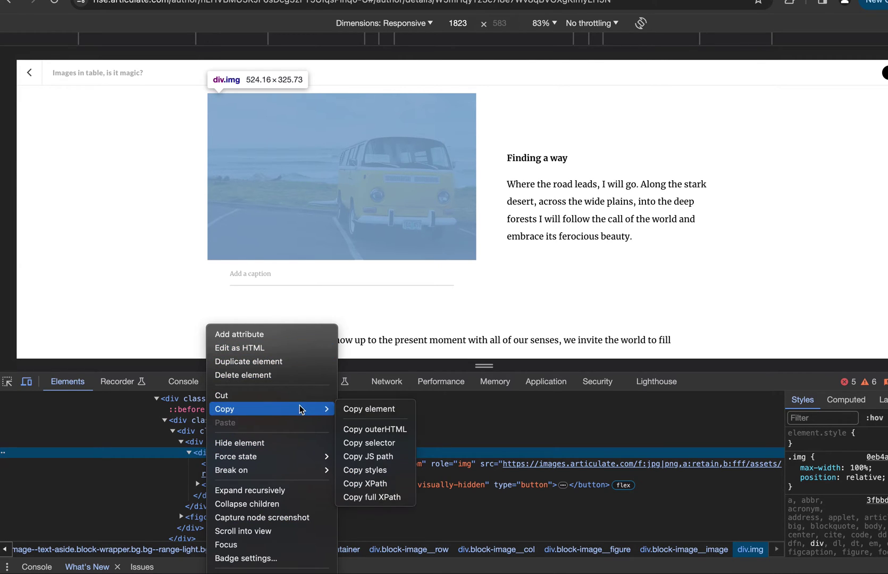
pyautogui.click(402, 429)
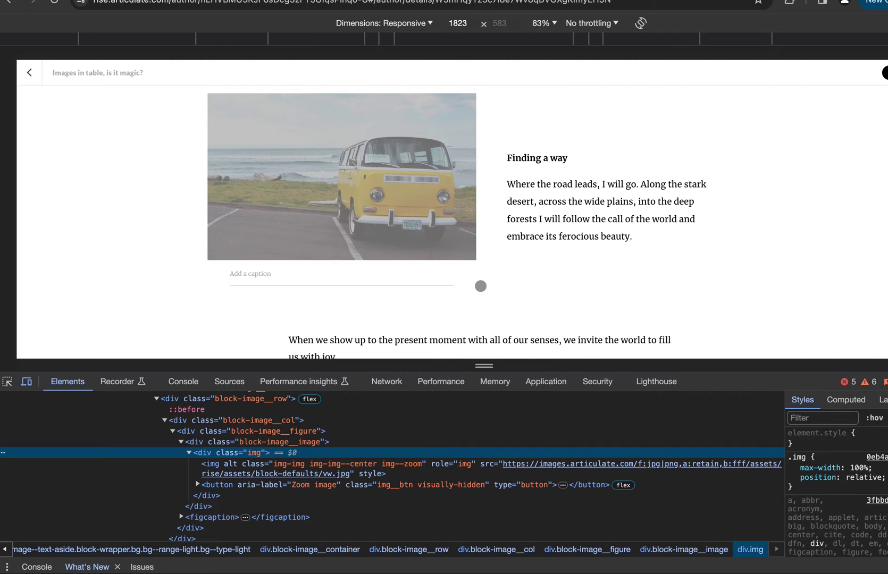
pyautogui.scroll(-3, 480, 286)
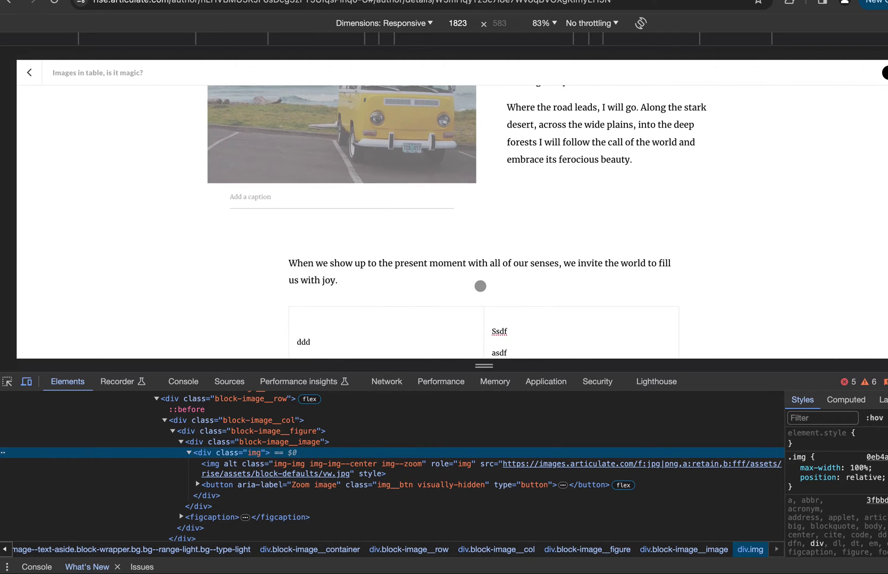
# Use the DevTools element picker on the 'ddd' cell to reveal its div.img node
pyautogui.scroll(3, 480, 286)
pyautogui.scroll(-4, 480, 286)
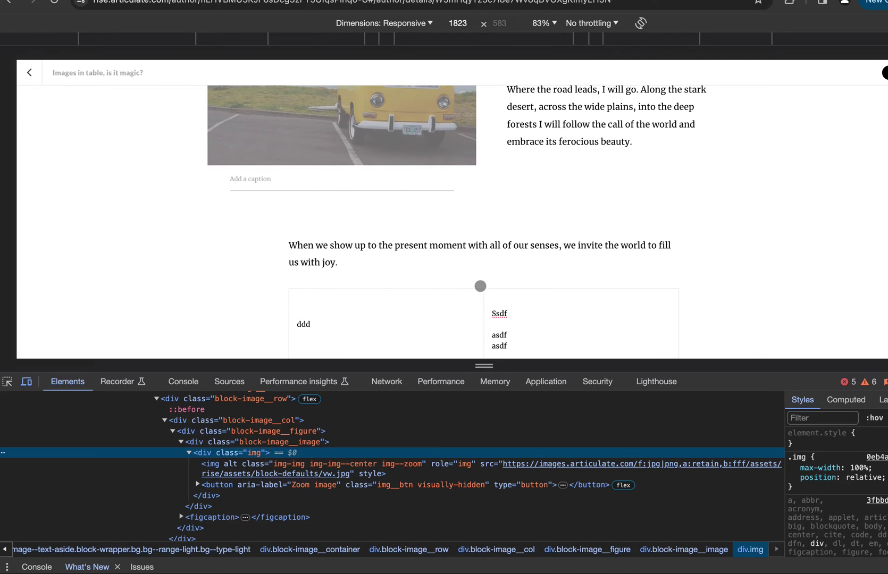
pyautogui.scroll(-3, 480, 286)
pyautogui.click(359, 259)
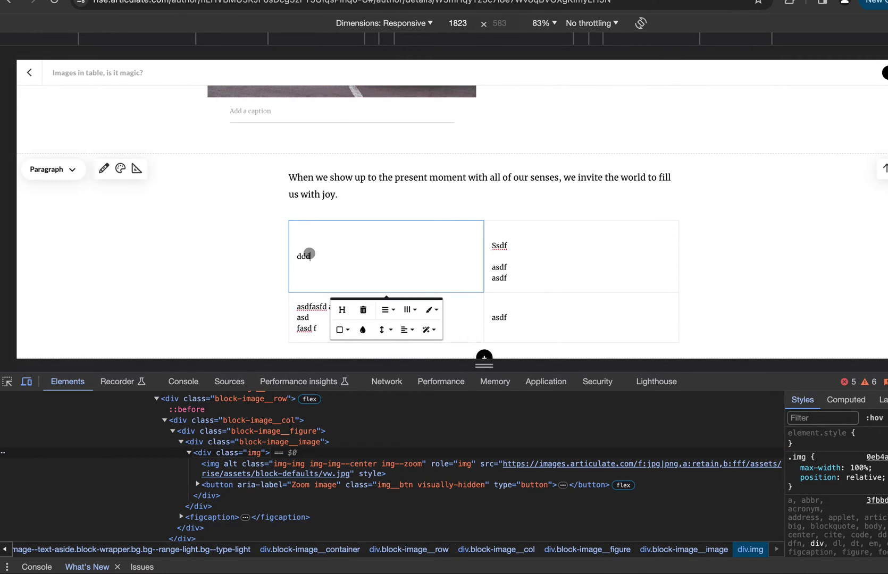
pyautogui.click(327, 256)
pyautogui.click(298, 254)
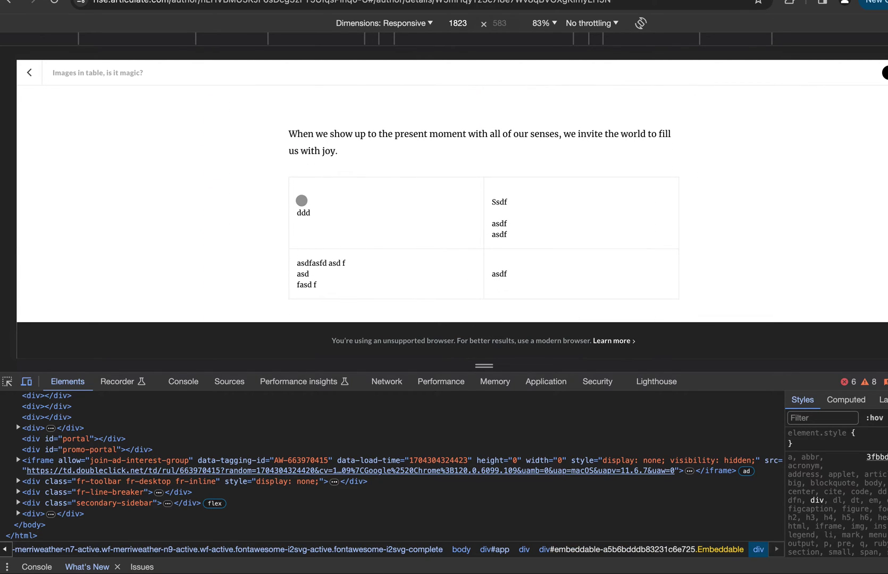
pyautogui.click(303, 212)
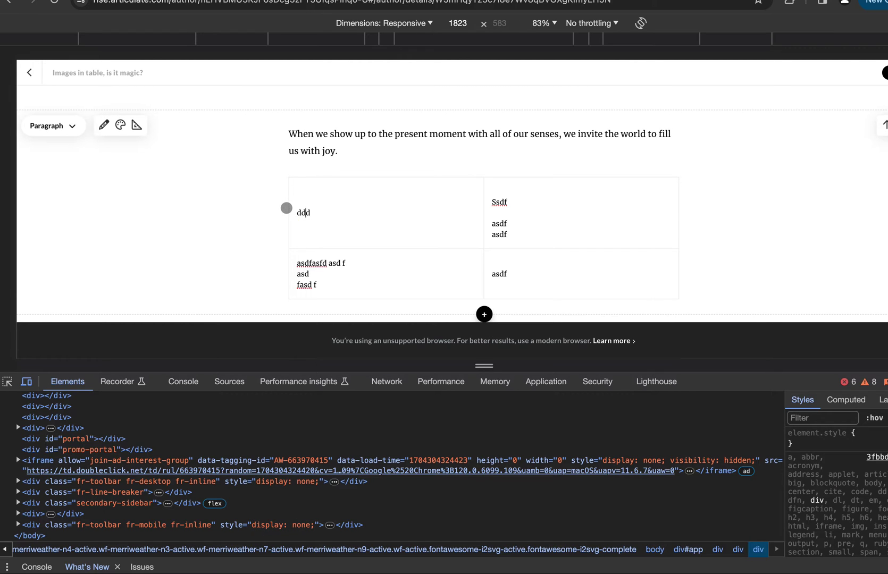
pyautogui.click(7, 381)
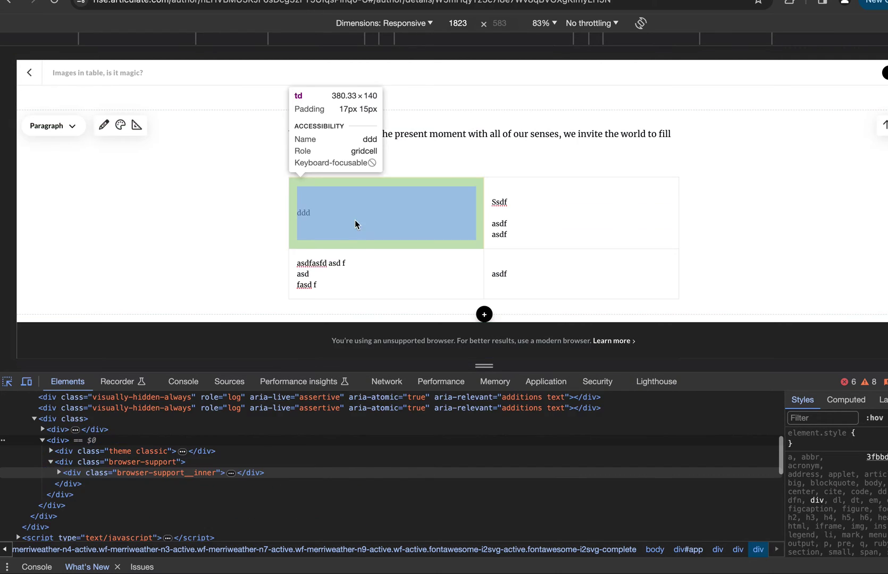
pyautogui.click(322, 209)
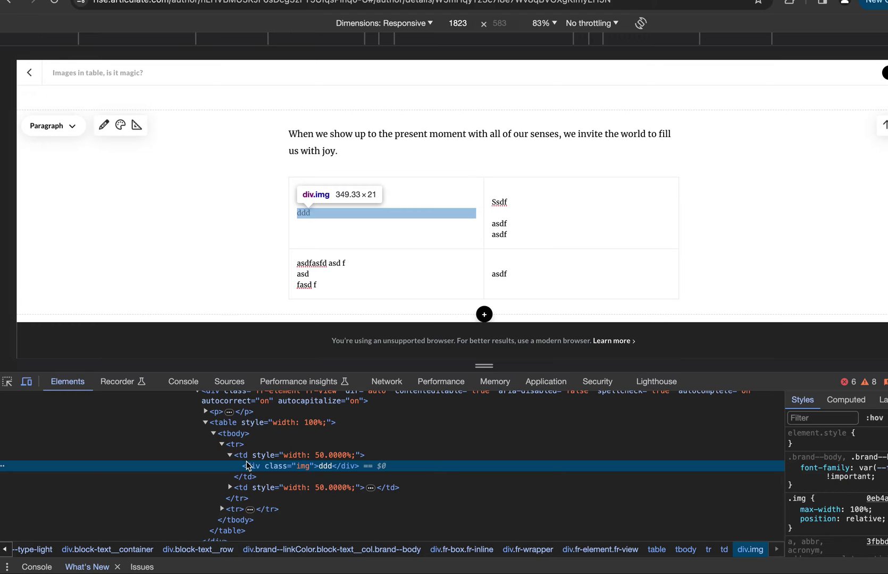
# Delete the 'ddd' div.img element and type 'sadfasdf' into the emptied cell
pyautogui.rightClick(246, 462)
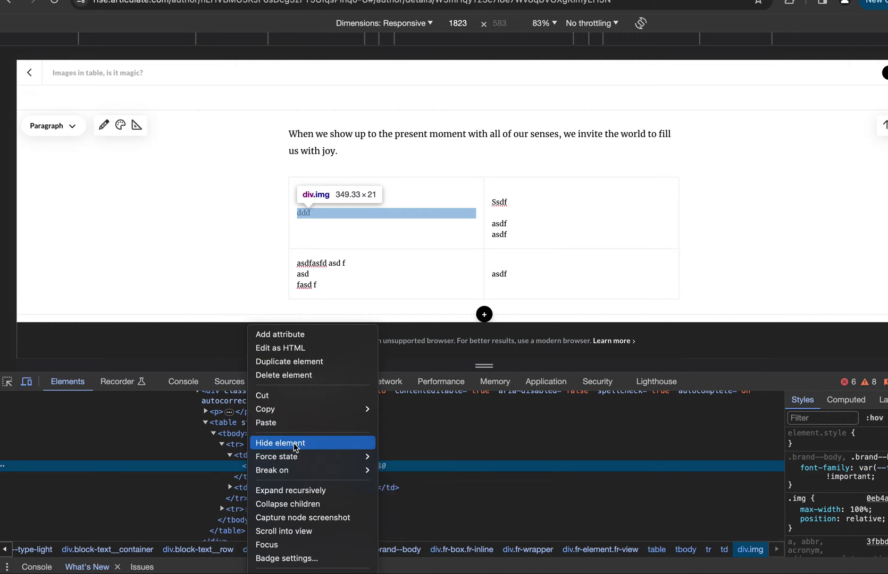
pyautogui.moveTo(331, 408)
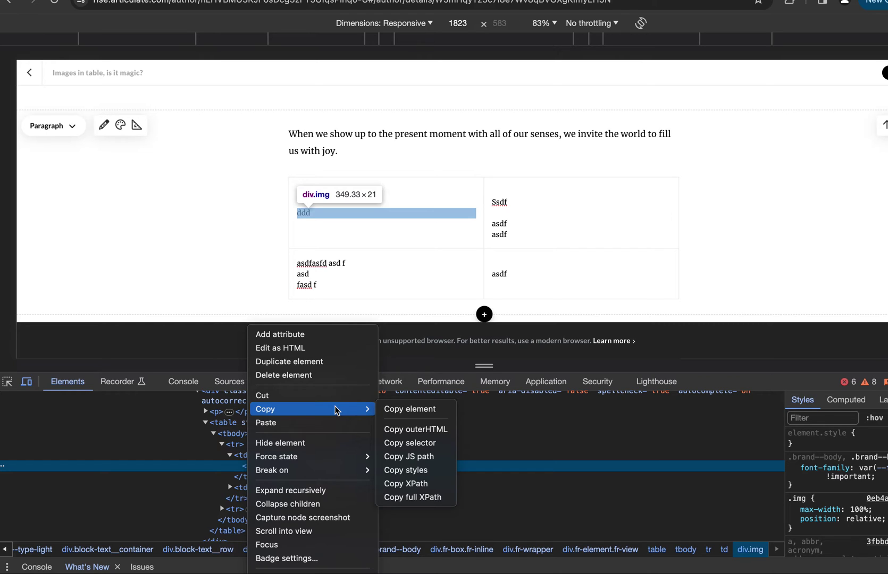
pyautogui.click(302, 375)
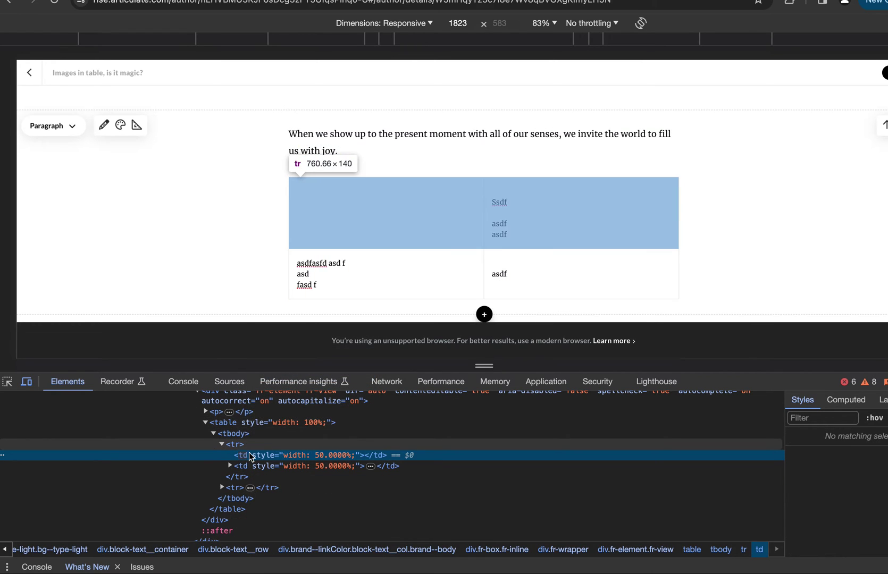
pyautogui.click(388, 217)
pyautogui.write('sadfasdf')
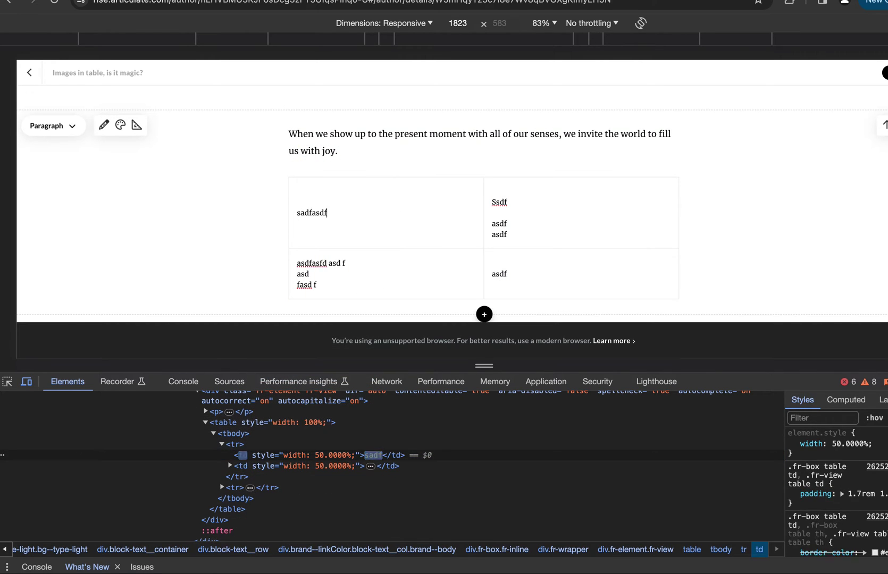
# Select the first cell's td node in Elements and bring up its actions menu
pyautogui.click(241, 456)
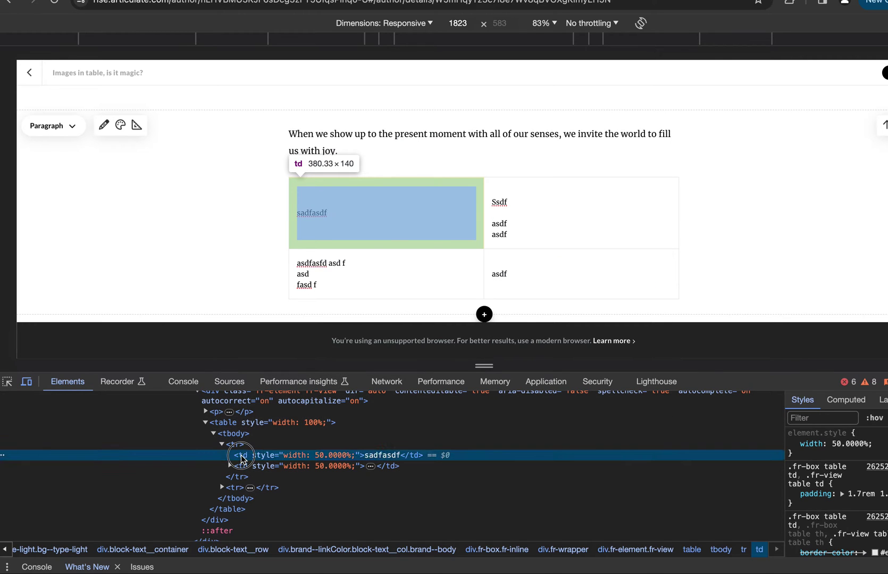
pyautogui.rightClick(241, 459)
pyautogui.moveTo(242, 459)
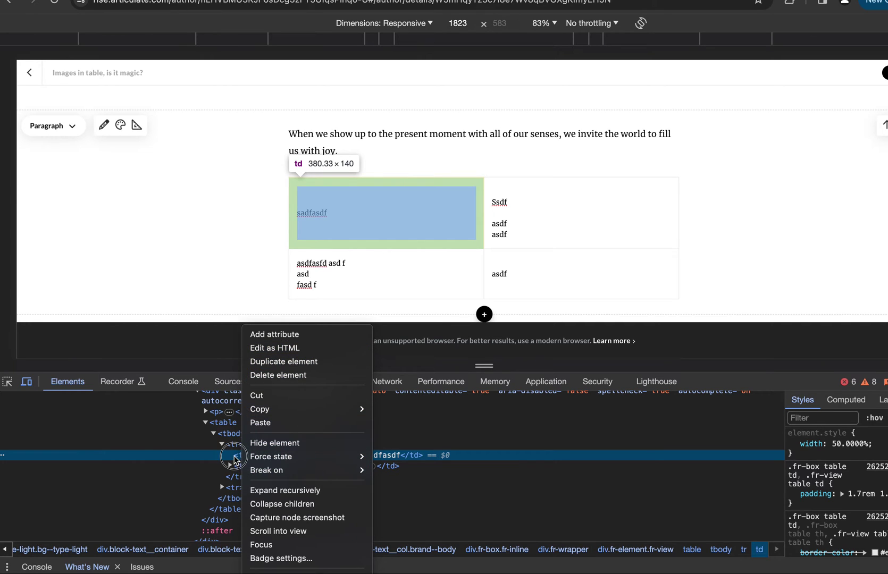
pyautogui.click(240, 464)
pyautogui.rightClick(245, 460)
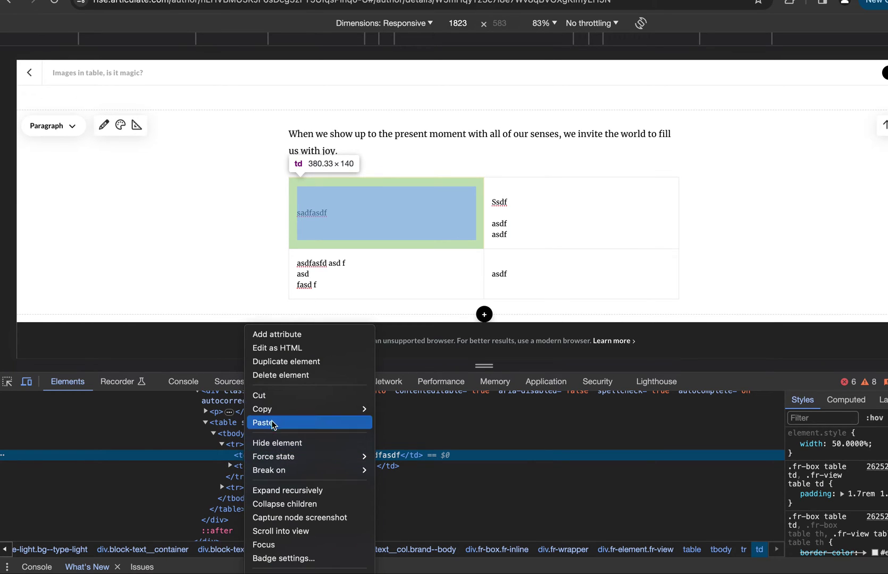
# Try editing the first td as HTML, then cancel the edit with Escape
pyautogui.click(315, 348)
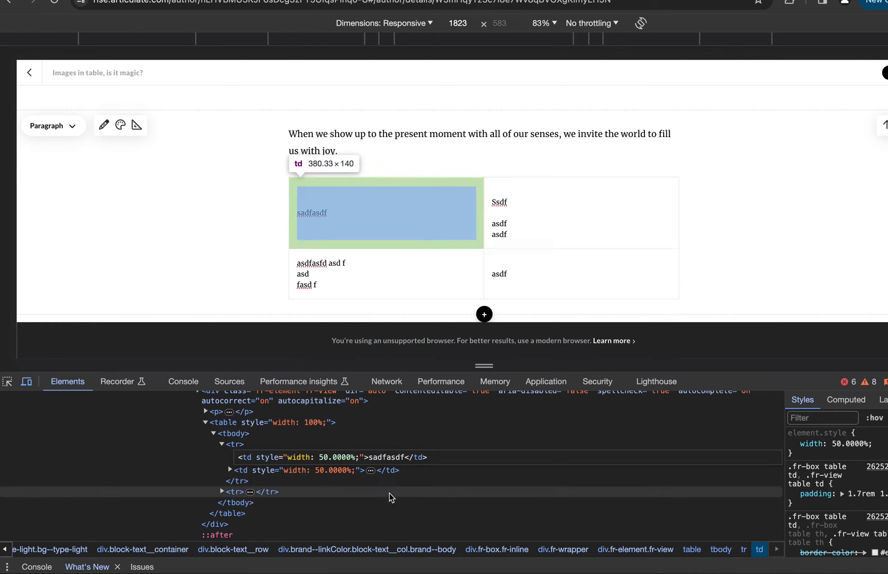
pyautogui.click(384, 456)
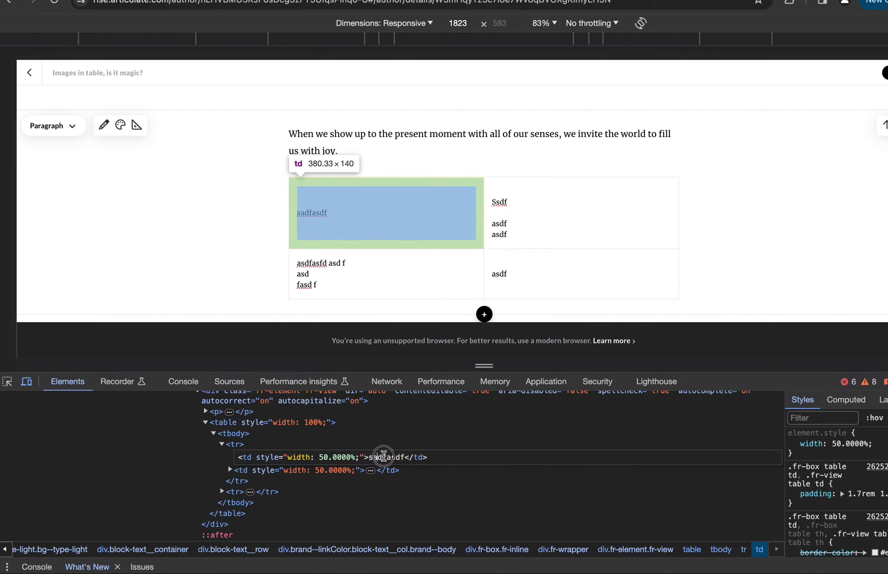
pyautogui.press('End')
pyautogui.press('Left')
pyautogui.press('Left')
pyautogui.click(387, 456)
pyautogui.click(247, 457)
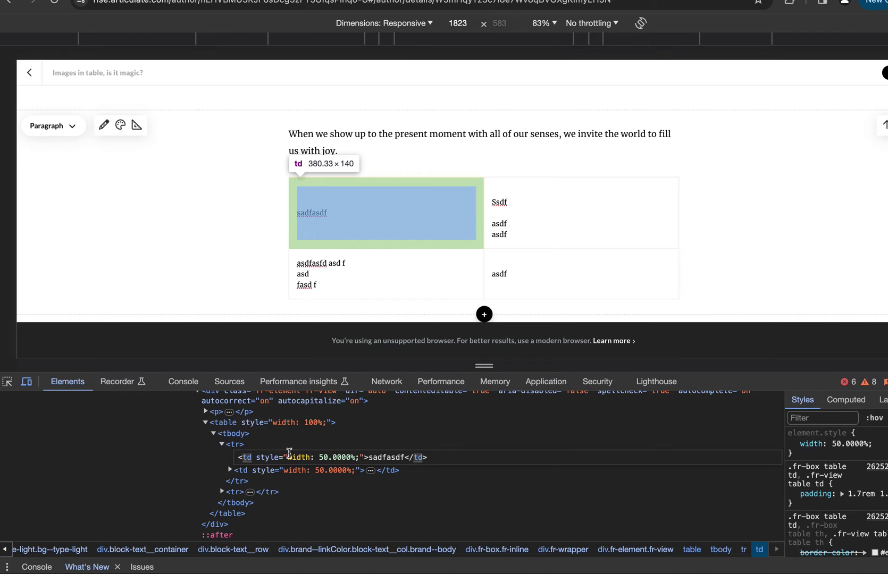
pyautogui.rightClick(249, 459)
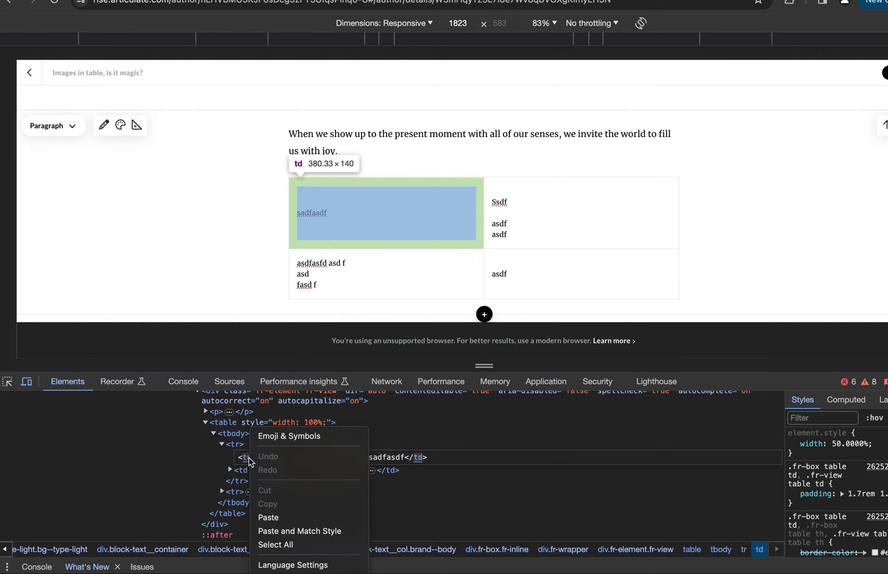
pyautogui.press('Escape')
# Paste the copied image outerHTML before 'sadfasdf' in the td's HTML and apply it
pyautogui.click(242, 456)
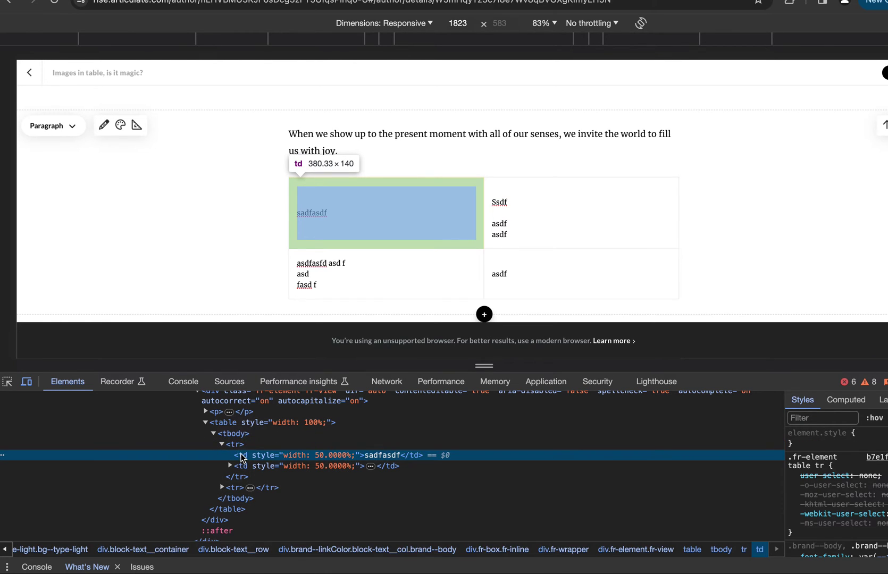
pyautogui.rightClick(242, 457)
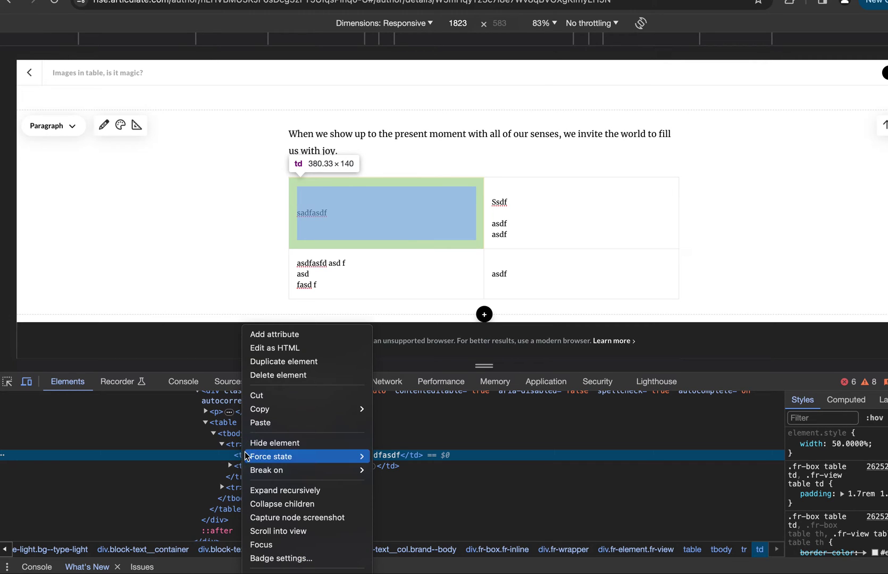
pyautogui.click(286, 348)
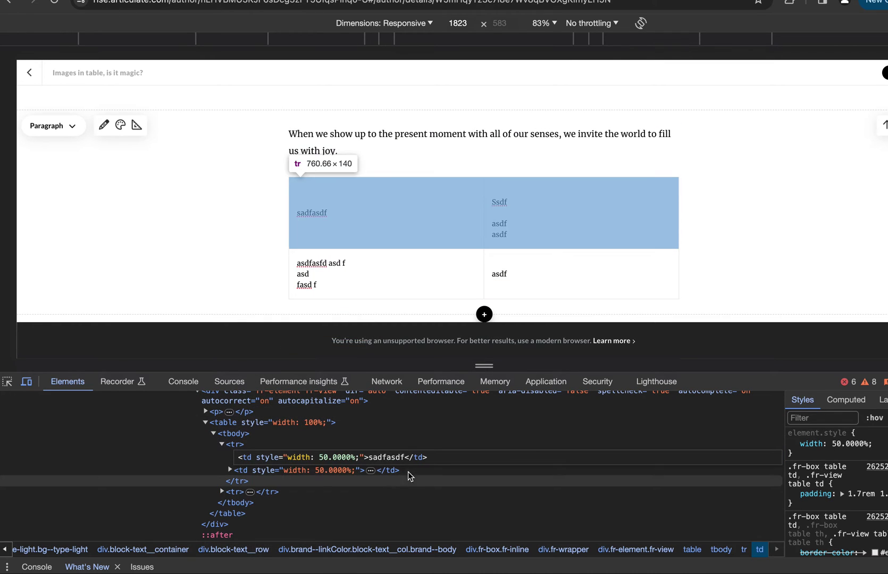
pyautogui.click(366, 458)
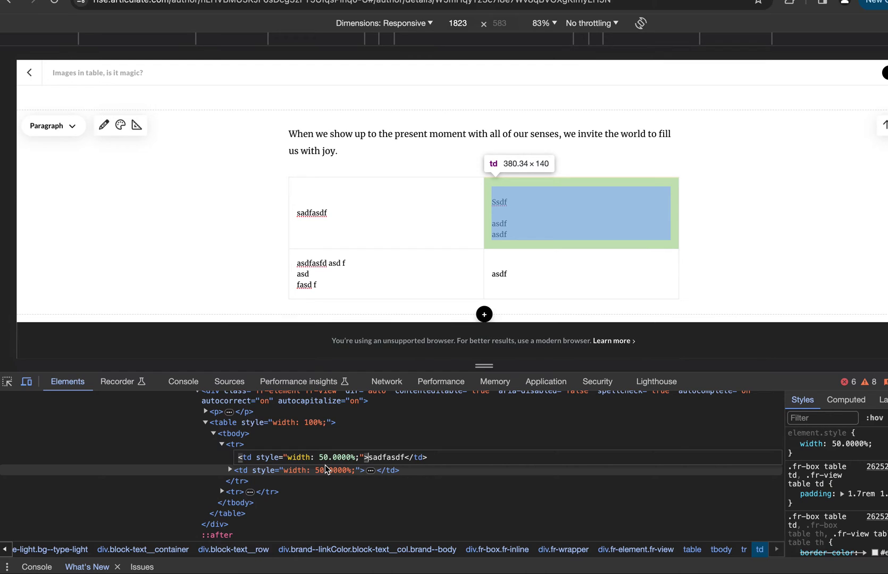
pyautogui.write('<div class="img"><img alt="" class="img-img img-img--center img--zoom" role="img" src="https://images.articulate.com/f:jpg|png,a:retain,b:fff/assets/rise/assets/block-defaults/vw.jpg" style=""><button aria-label="Zoom image" class="img__btn visually-hidden" type="button"><svg aria-hidden="true" class="img__btn-symbol" focusable="false" role="img" viewBox="0 0 493 493" xmlns="http://www.w3.org/2000/svg"><path d="M72.1125 306.317L102.113 306.318L102.112 369.127L369.124 102.115L306.316 102.115L306.315 72.1142L420.31 72.1149L420.311 186.11L390.311 186.109L390.311 123.355L123.352 390.313L186.107 390.312L186.108 420.313L72.1125 420.313V306.317Z"></path></svg></button></div>')
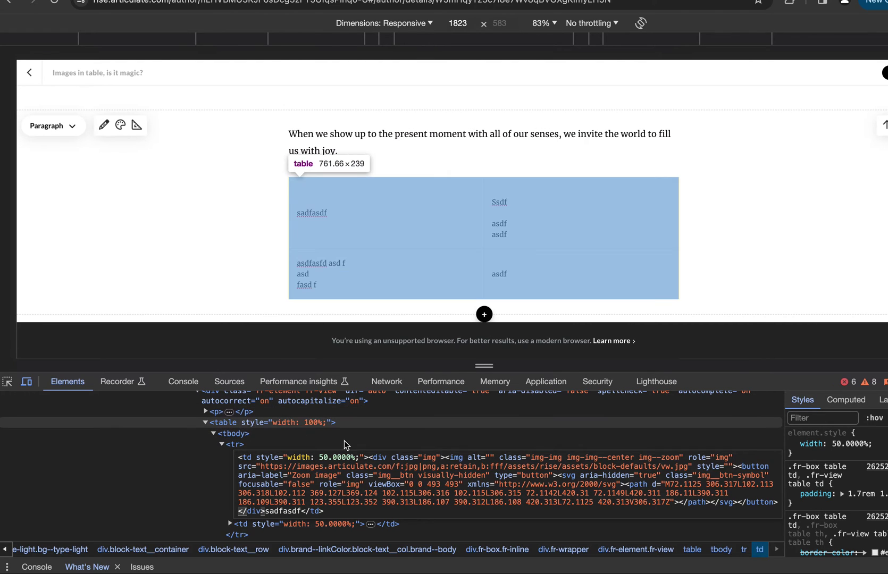
pyautogui.click(237, 444)
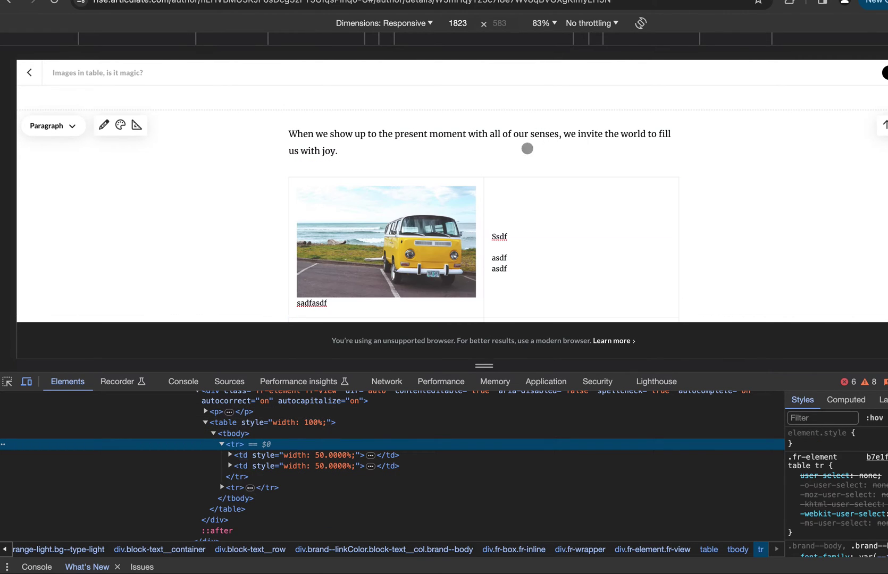
# Expand the first td and div.img to select the van img node, then close DevTools
pyautogui.click(232, 456)
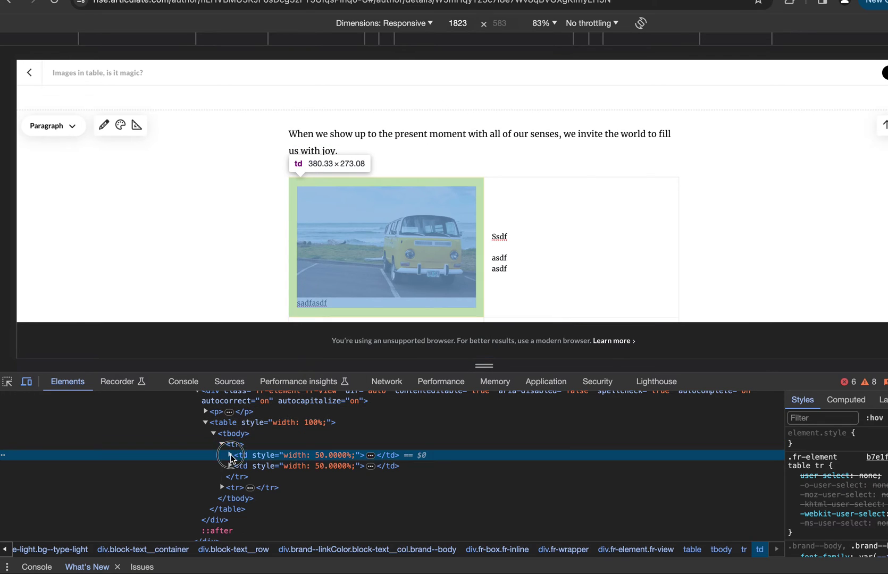
pyautogui.click(231, 455)
pyautogui.click(256, 476)
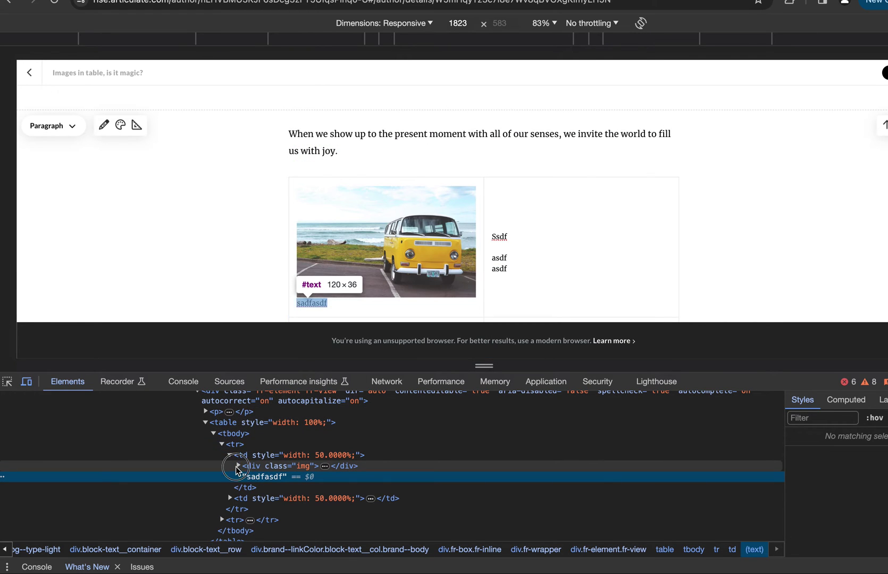
pyautogui.click(238, 466)
pyautogui.click(265, 478)
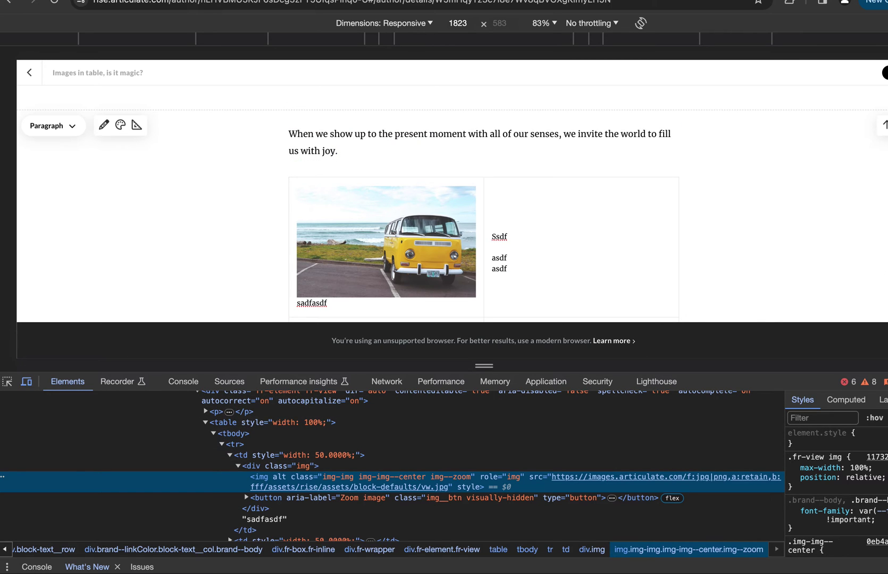
pyautogui.press('super+alt+i')
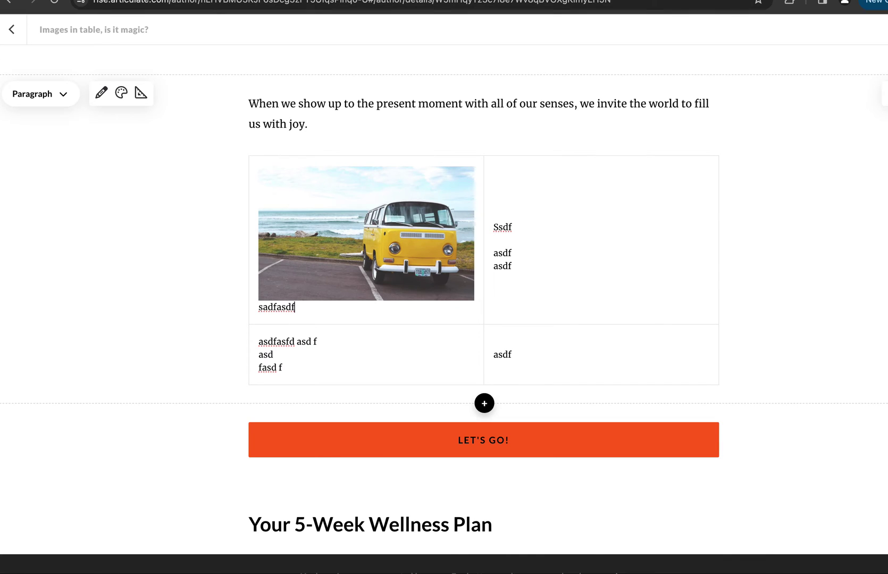
# Insert blank lines between 'Ssdf' and 'asdf' and between the two asdf lines
pyautogui.click(675, 334)
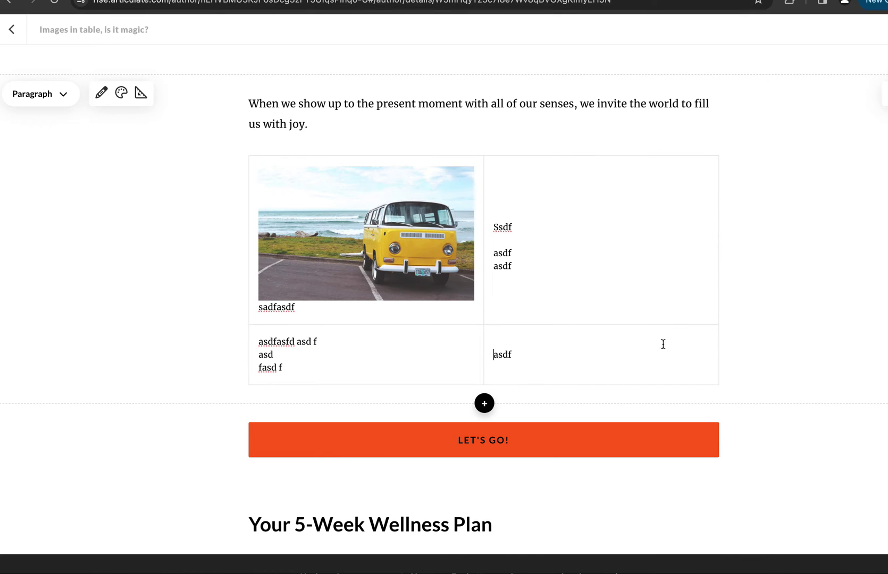
pyautogui.click(582, 246)
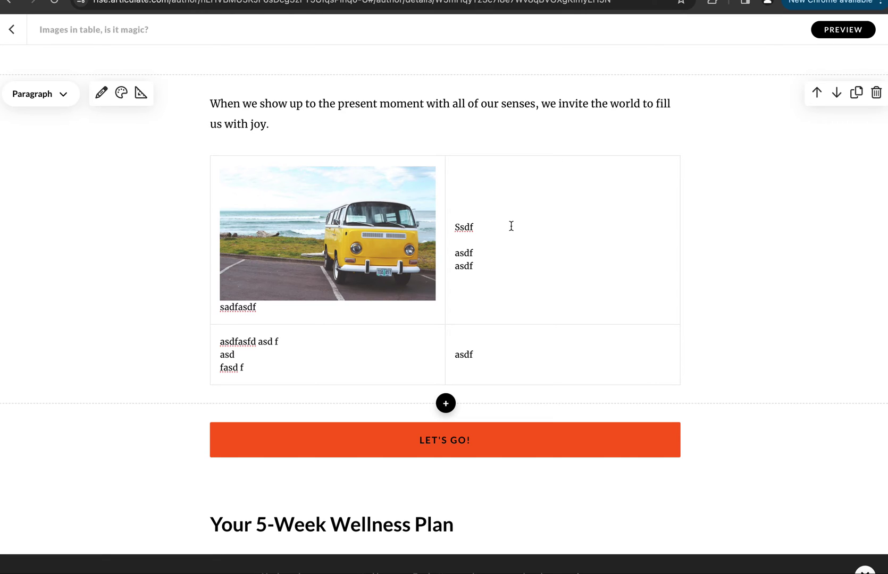
pyautogui.press('Return')
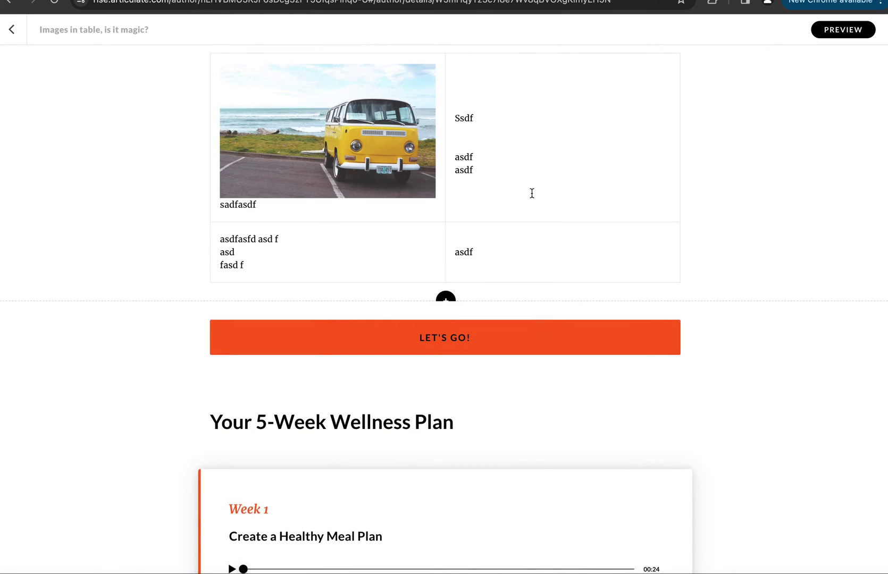
pyautogui.click(521, 161)
pyautogui.press('Return')
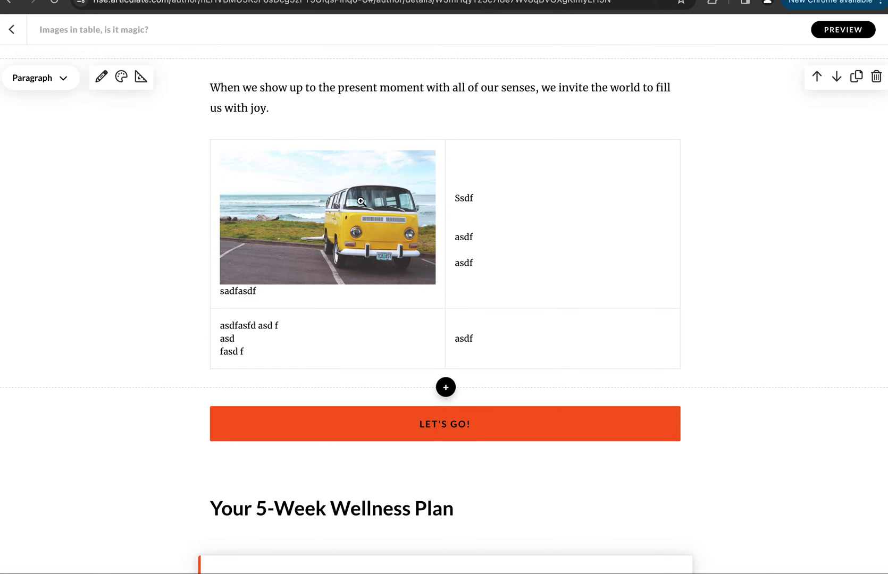
# Add two 'asdf' lines under 'sadfasdf' in the van image cell
pyautogui.click(278, 290)
pyautogui.click(274, 298)
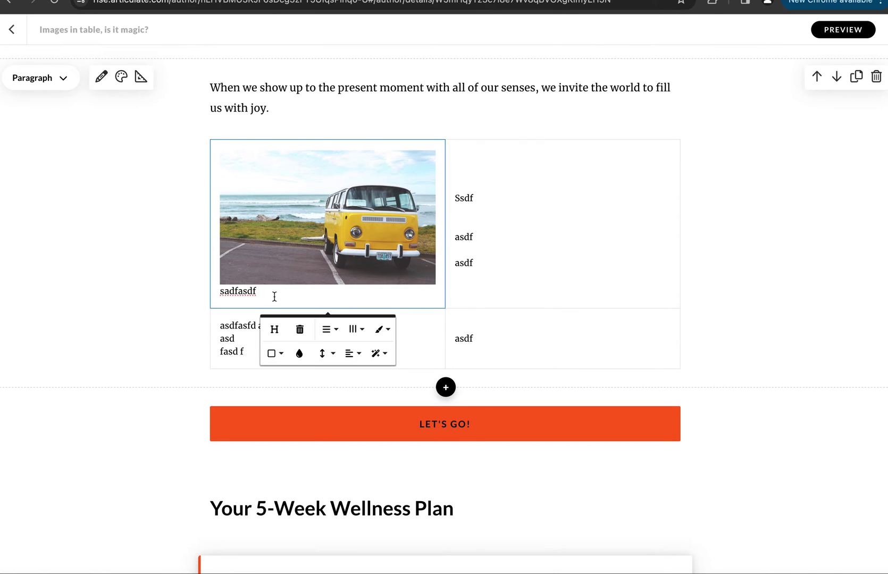
pyautogui.press('Return')
pyautogui.write('asdf')
pyautogui.press('Return')
pyautogui.write('asdf')
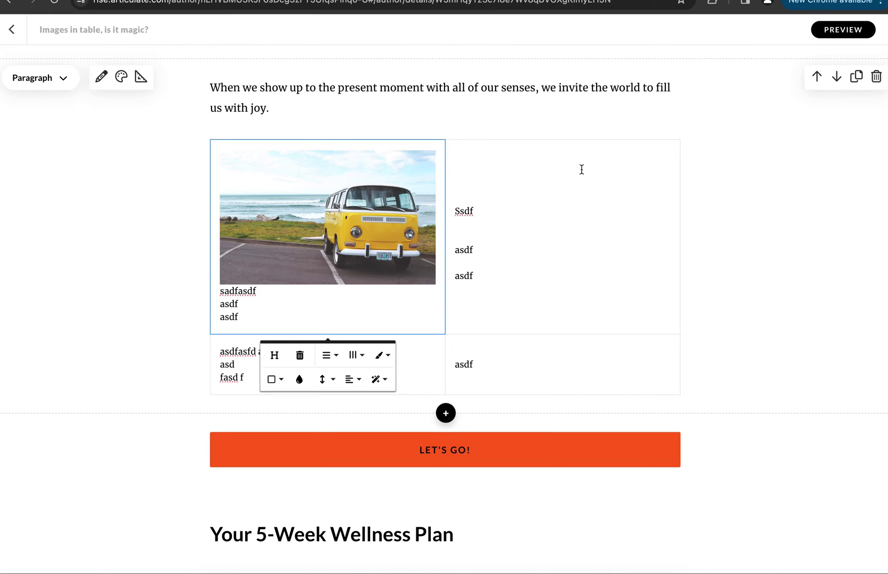
pyautogui.click(832, 31)
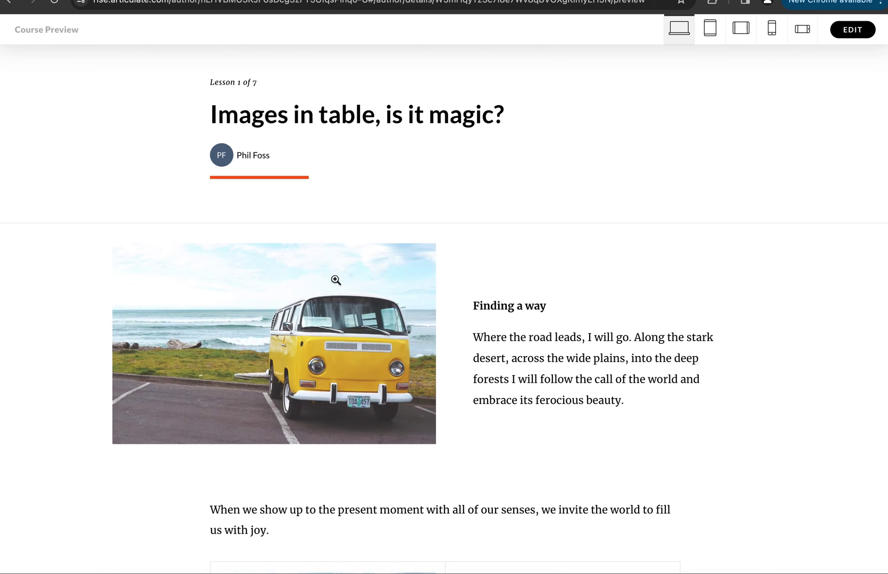
pyautogui.scroll(-5, 425, 357)
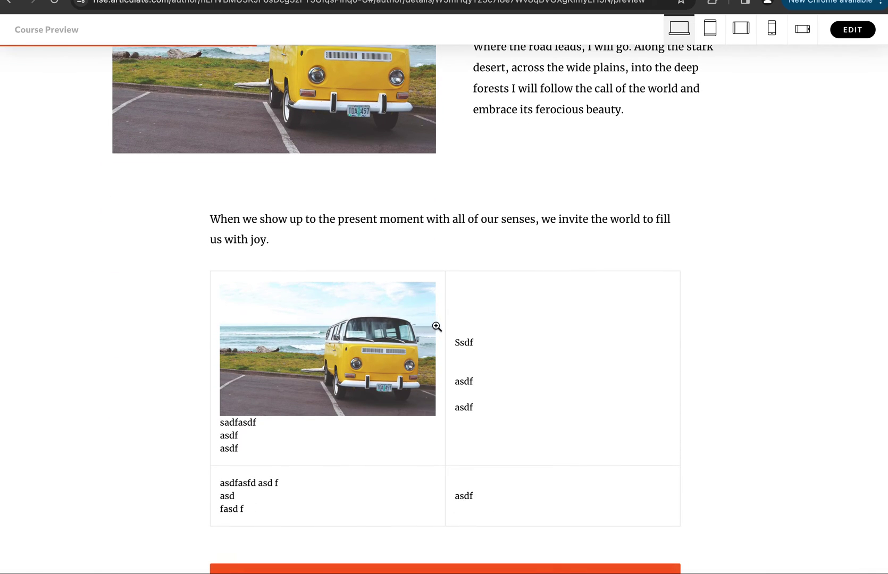
pyautogui.click(416, 347)
pyautogui.click(412, 318)
pyautogui.click(400, 333)
pyautogui.click(851, 31)
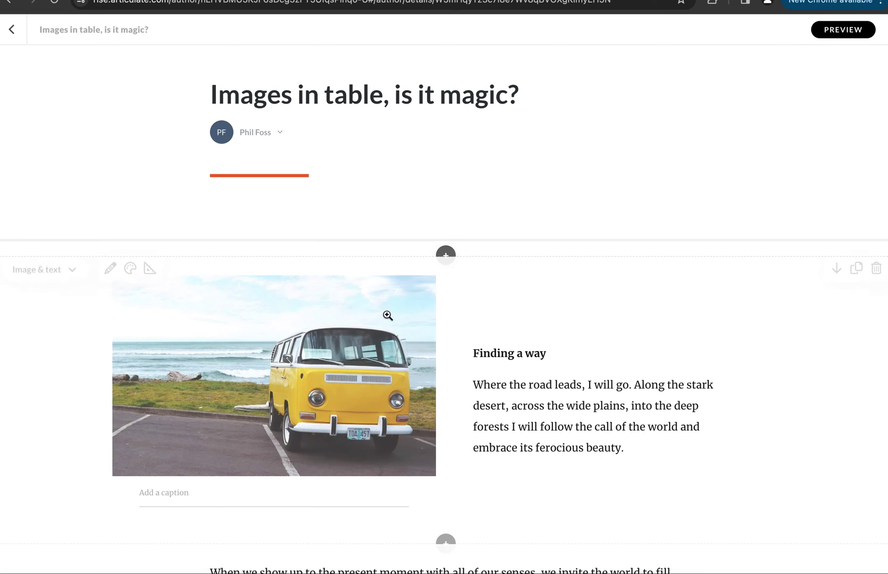
# Delete the Image & text block with the van photo and 'Finding a way' text
pyautogui.scroll(-5, 391, 394)
pyautogui.scroll(3, 392, 394)
pyautogui.scroll(1, 392, 394)
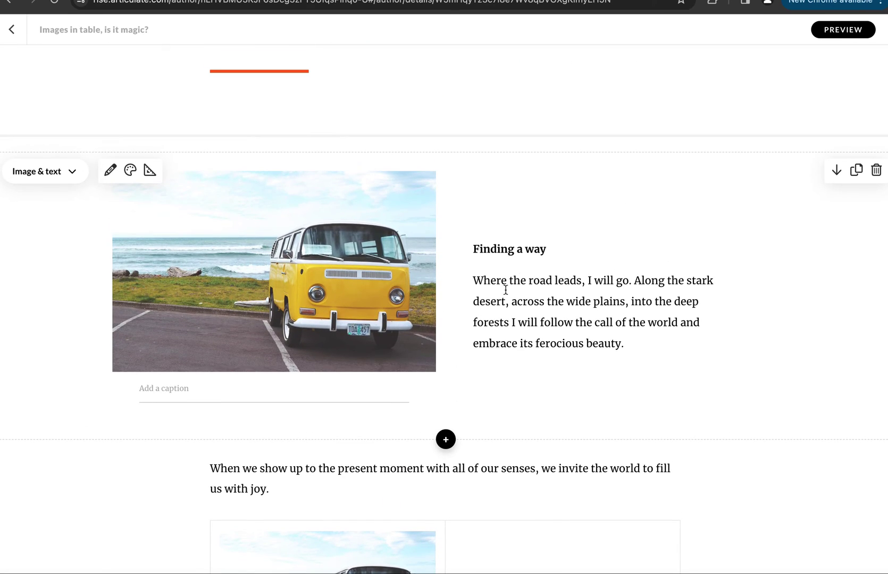
pyautogui.click(876, 170)
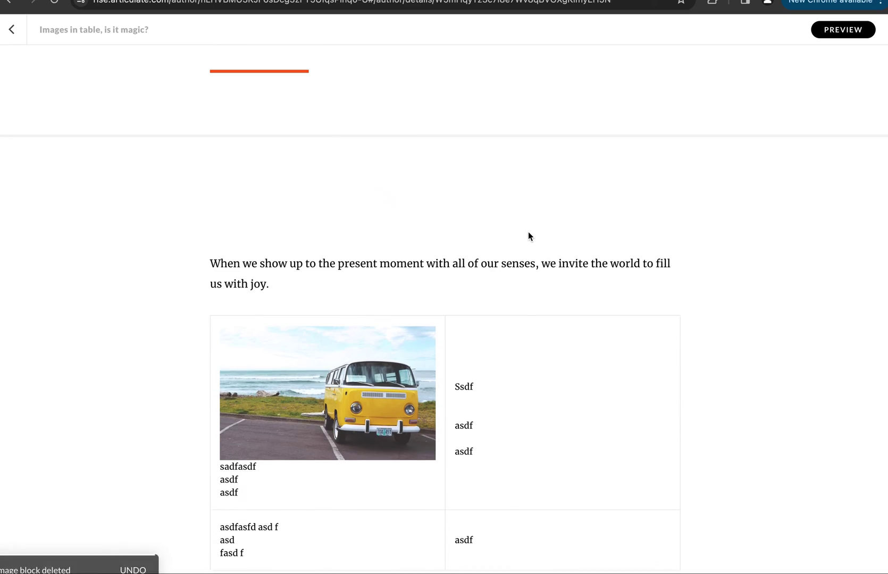
# Bring up the browser context menu on the sadfasdf text in the table
pyautogui.moveTo(358, 288)
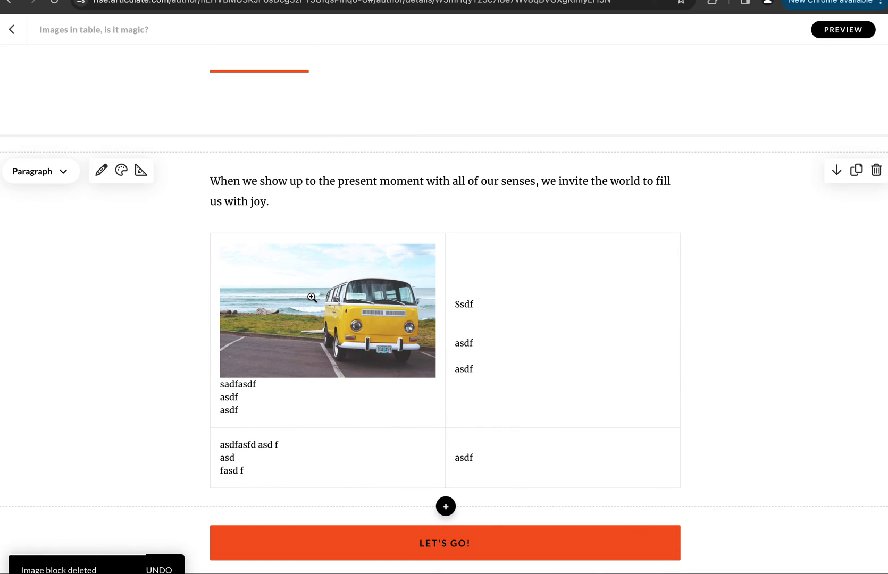
pyautogui.rightClick(281, 279)
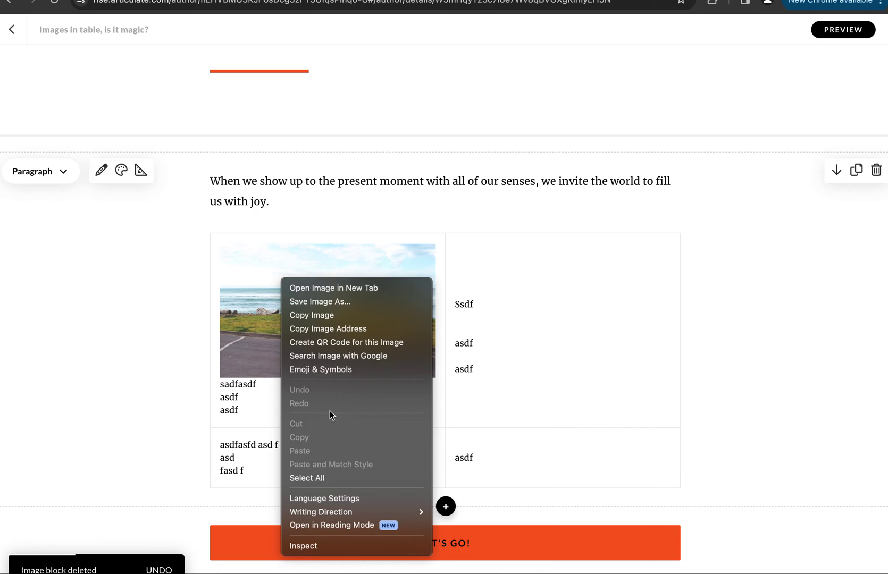
pyautogui.click(245, 388)
pyautogui.rightClick(248, 391)
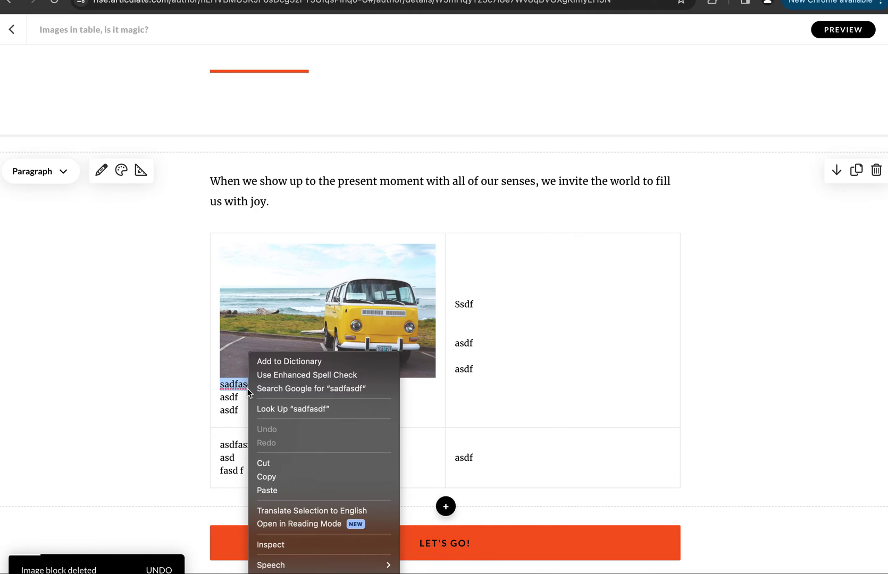
# Inspect the sadfasdf text and drill down to the van image element in td > div.img
pyautogui.click(269, 547)
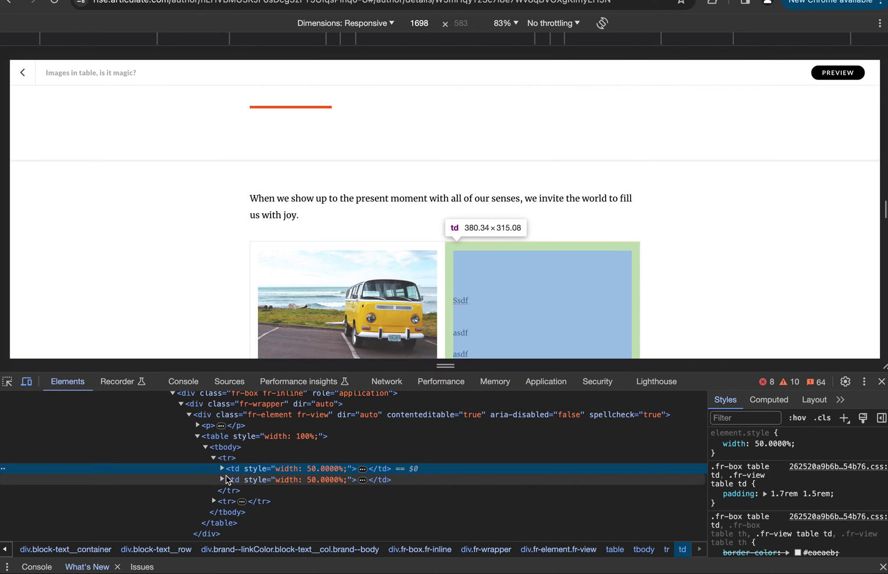
pyautogui.click(221, 469)
pyautogui.scroll(-2, 222, 468)
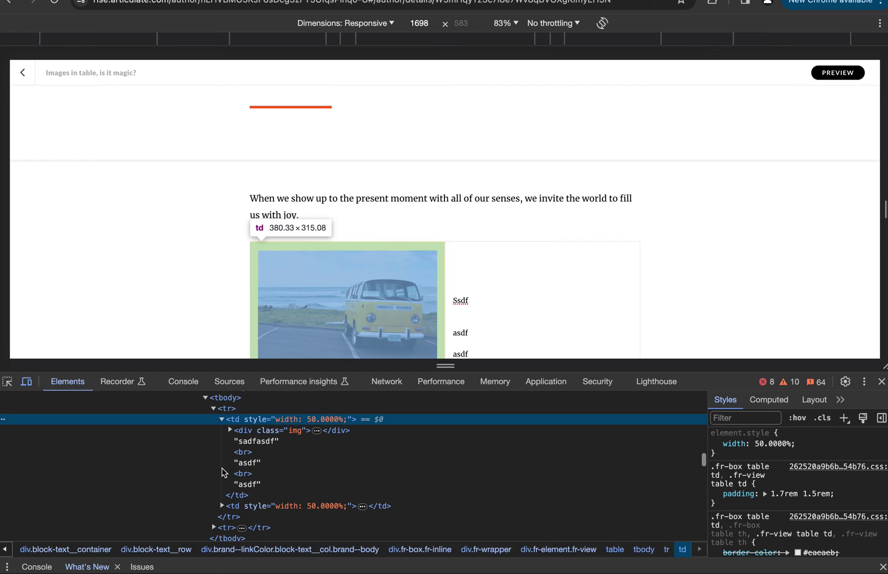
pyautogui.click(230, 430)
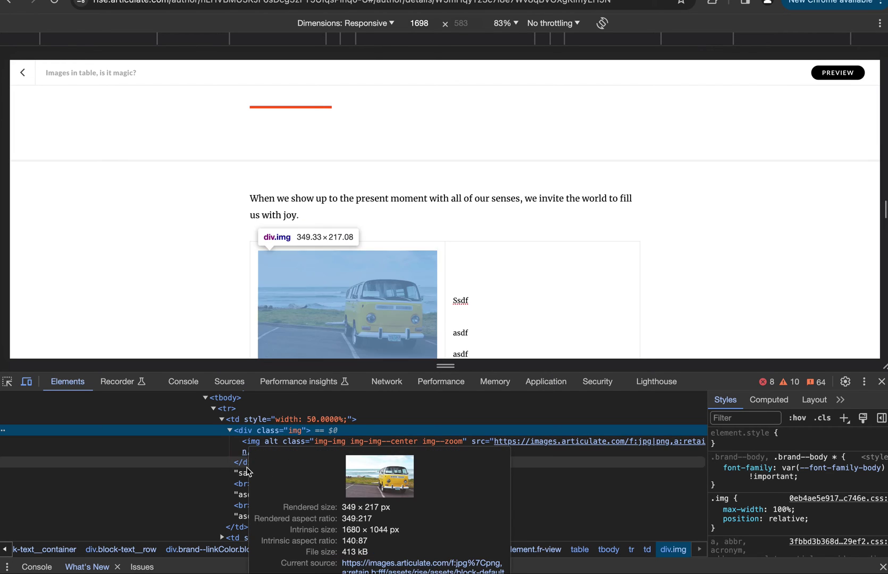
pyautogui.scroll(-2, 402, 269)
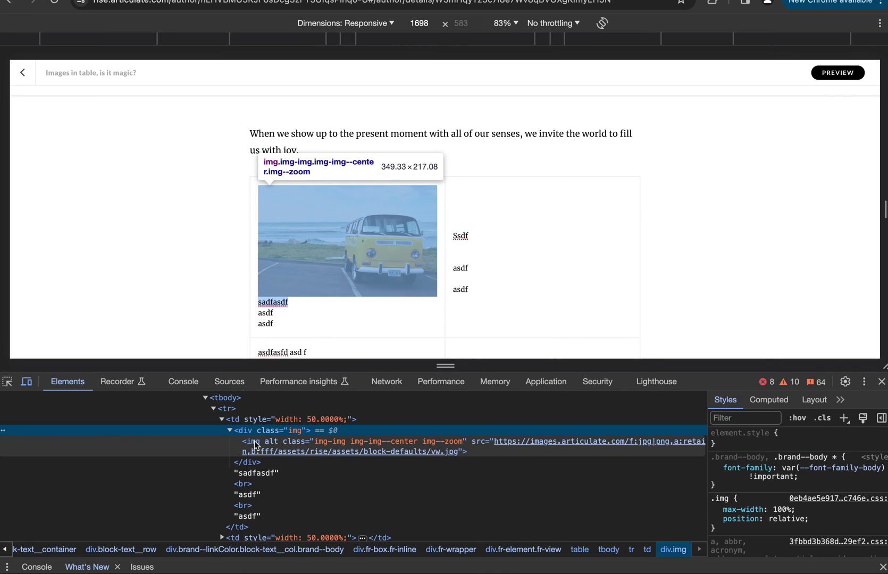
pyautogui.click(246, 453)
pyautogui.click(454, 441)
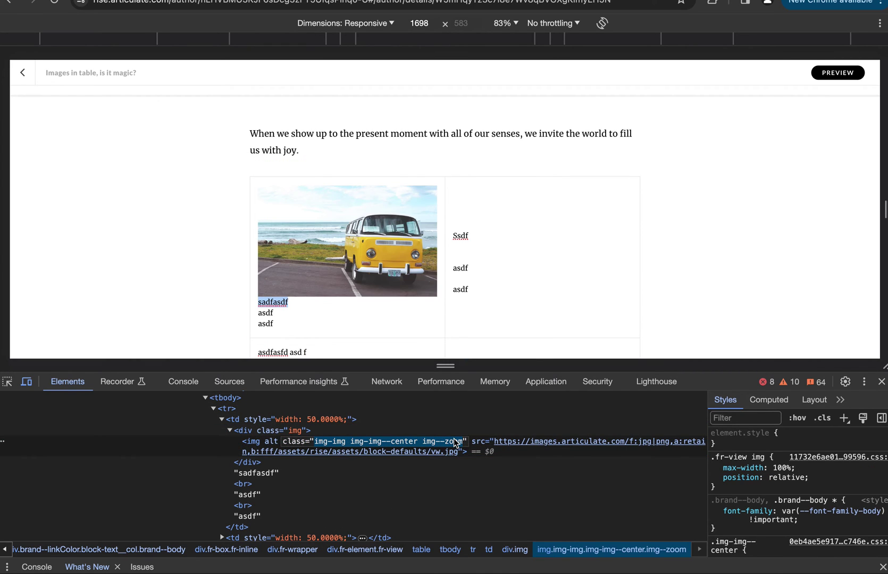
# Delete img--zoom from the van image's class attribute, then close DevTools
pyautogui.click(452, 442)
pyautogui.click(423, 445)
pyautogui.moveTo(423, 445); pyautogui.dragTo(463, 445)
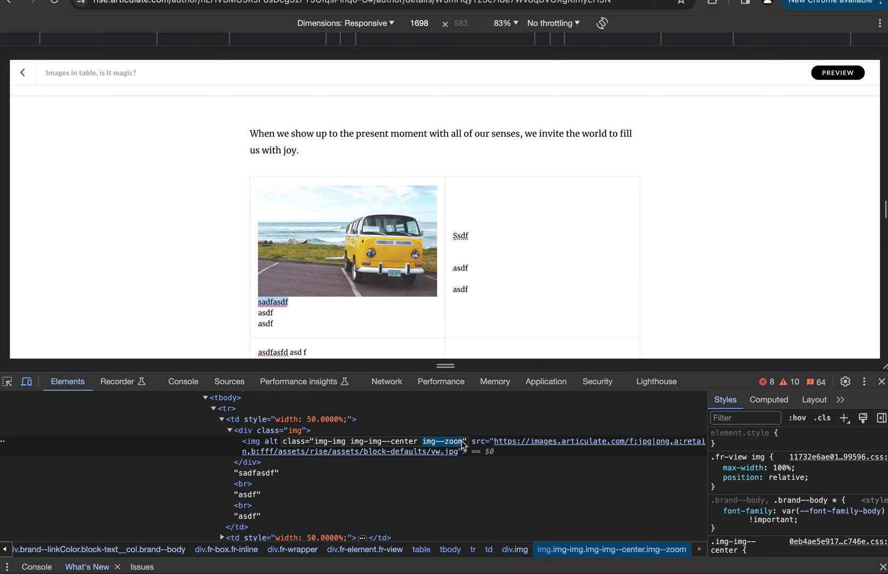
pyautogui.press('BackSpace')
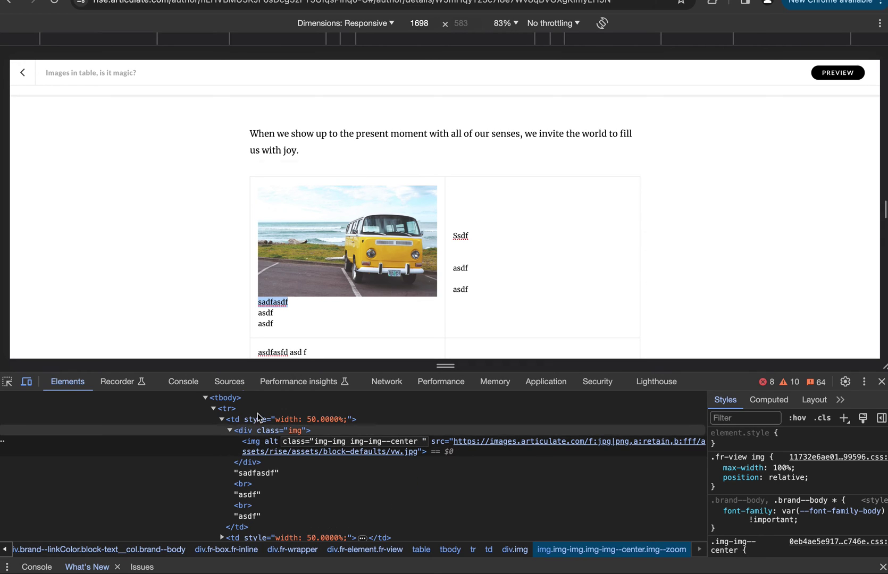
pyautogui.click(260, 446)
pyautogui.click(251, 432)
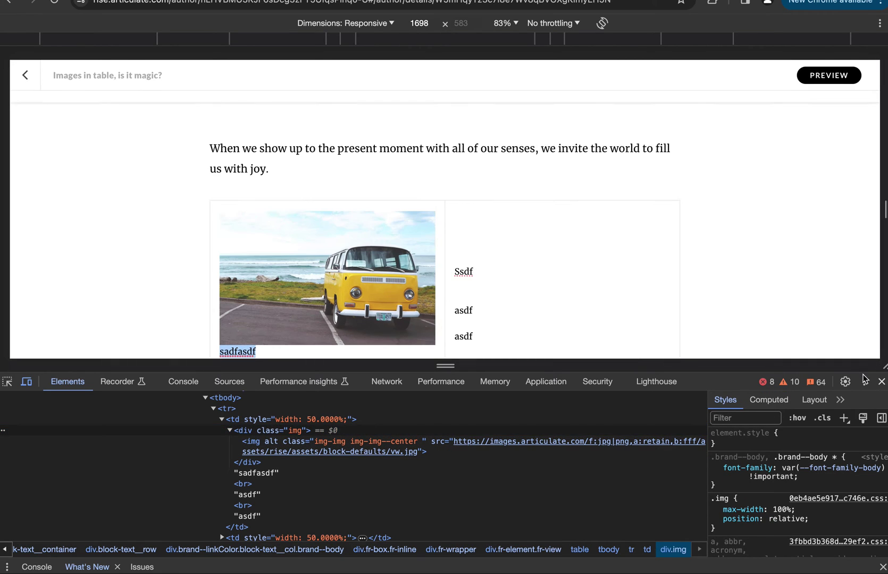
pyautogui.click(881, 382)
# Check the table in course preview, then return to the editor and scroll to the van table
pyautogui.click(551, 271)
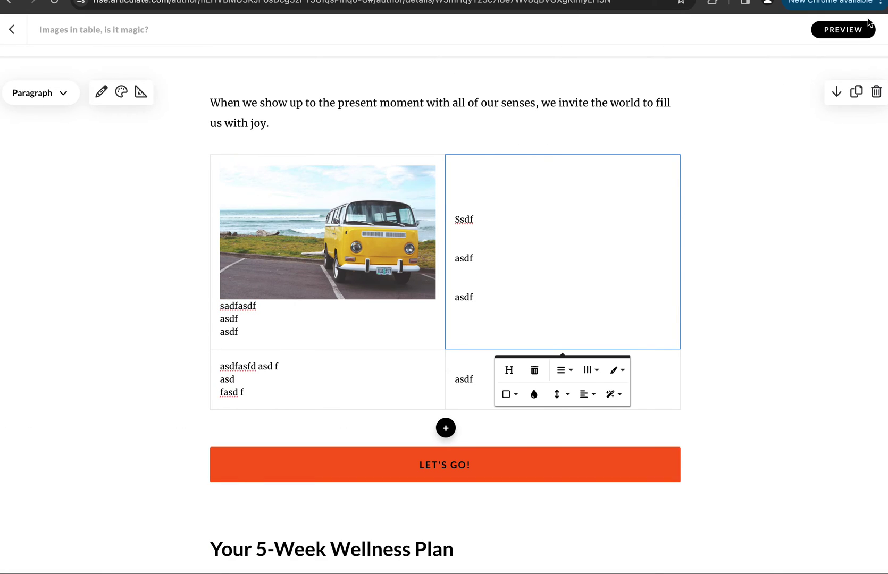
pyautogui.click(841, 31)
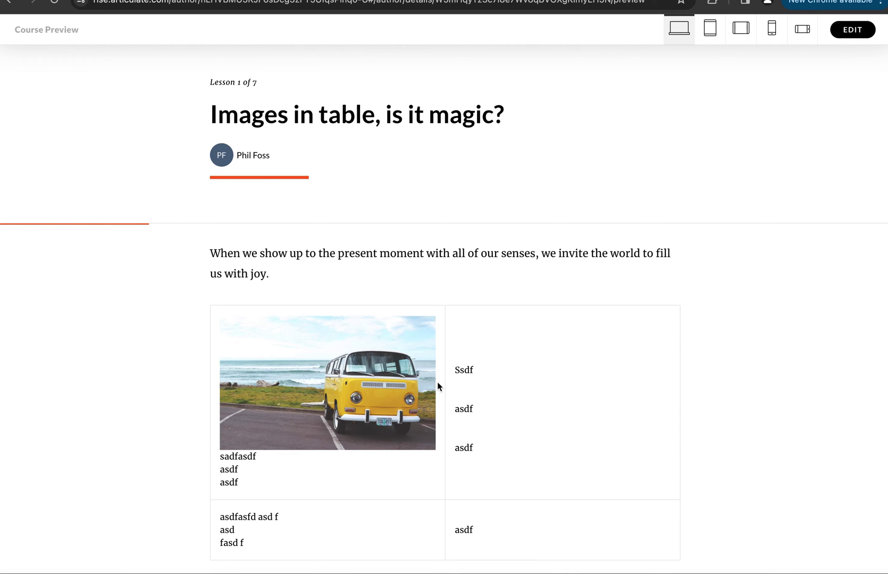
pyautogui.click(535, 407)
pyautogui.scroll(-3, 525, 410)
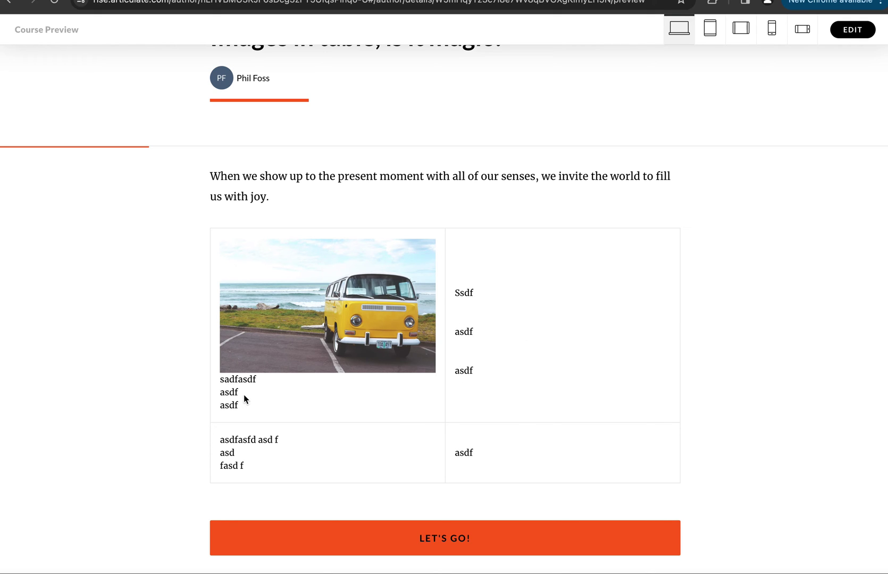
pyautogui.moveTo(247, 383); pyautogui.dragTo(242, 411)
pyautogui.click(853, 30)
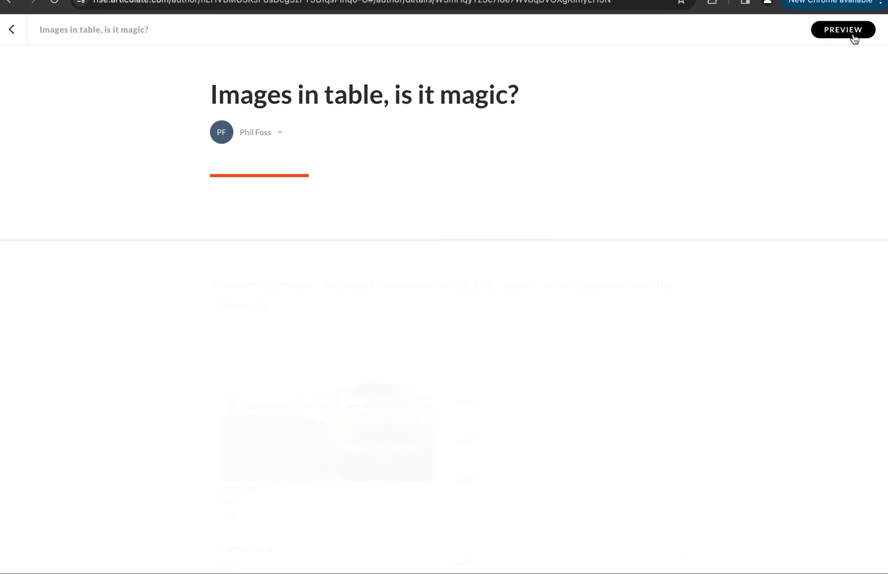
pyautogui.scroll(-3, 607, 357)
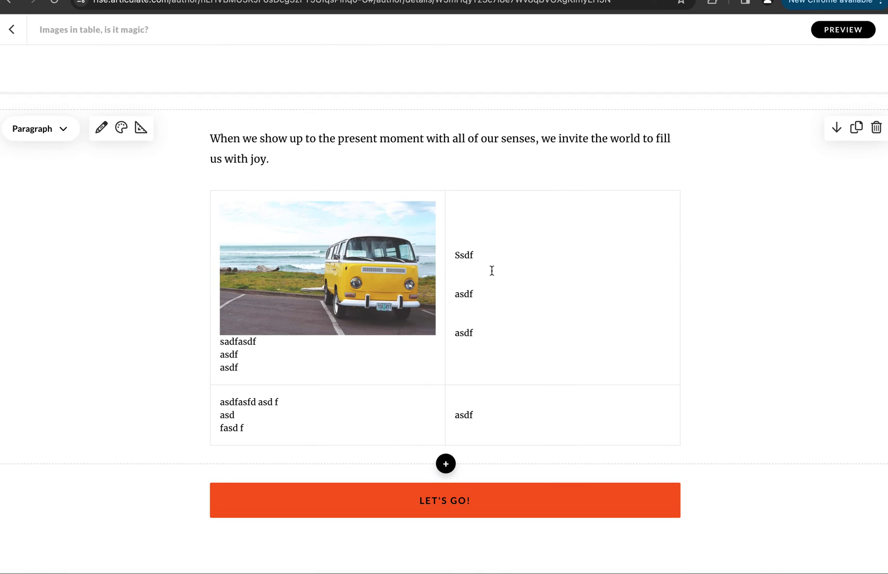
# Inspect the table and open the van image's first td in Edit as HTML
pyautogui.rightClick(461, 254)
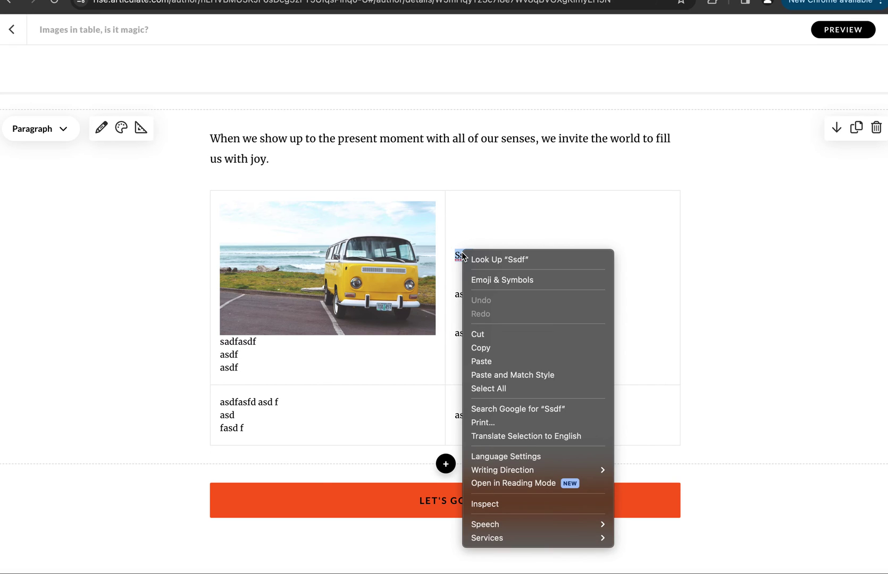
pyautogui.click(493, 507)
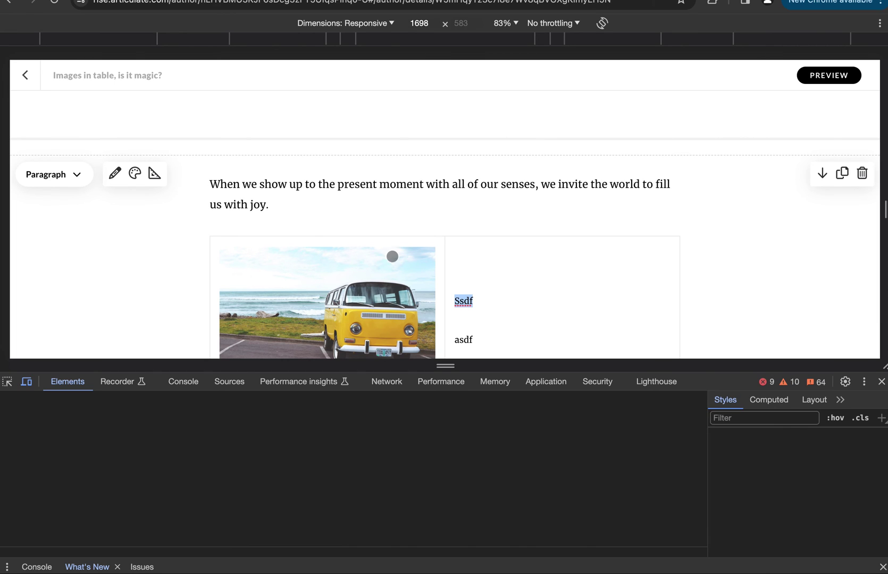
pyautogui.scroll(-2, 479, 241)
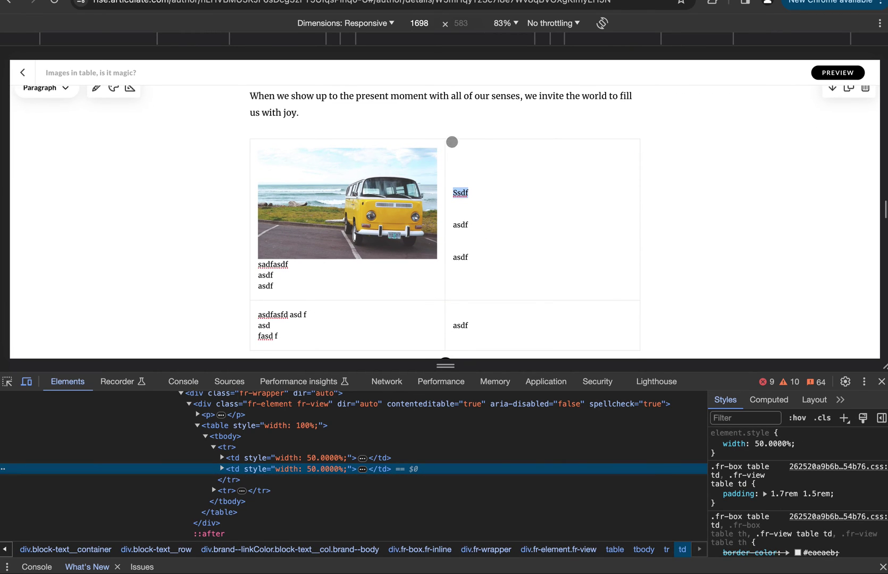
pyautogui.click(237, 459)
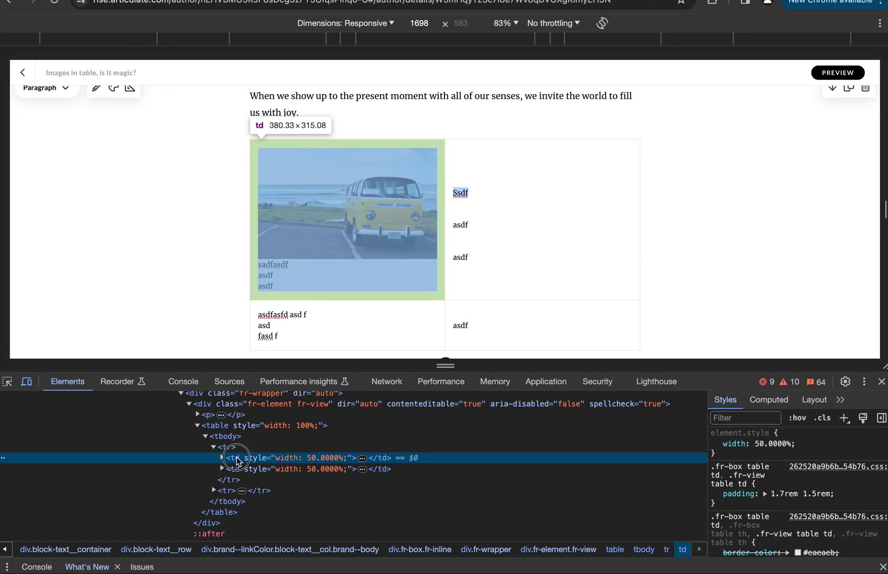
pyautogui.rightClick(236, 456)
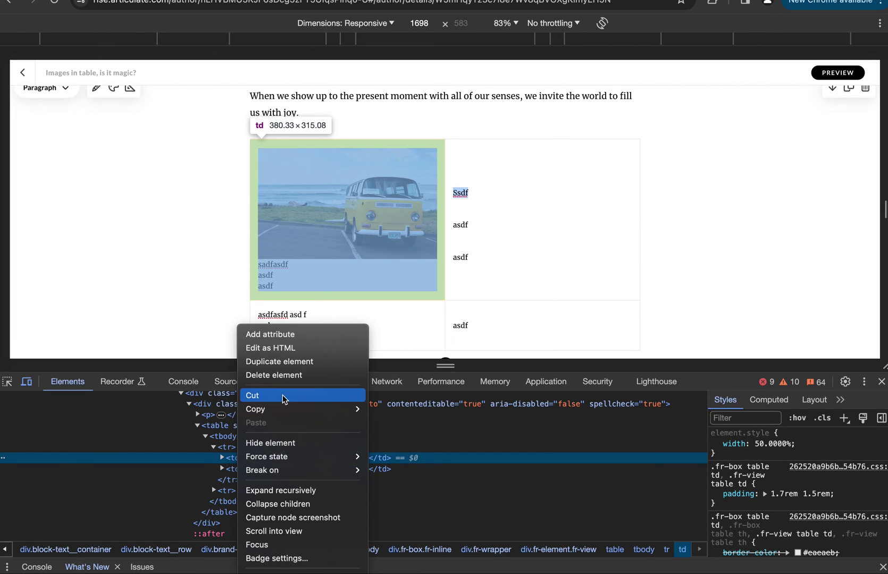
pyautogui.moveTo(288, 458)
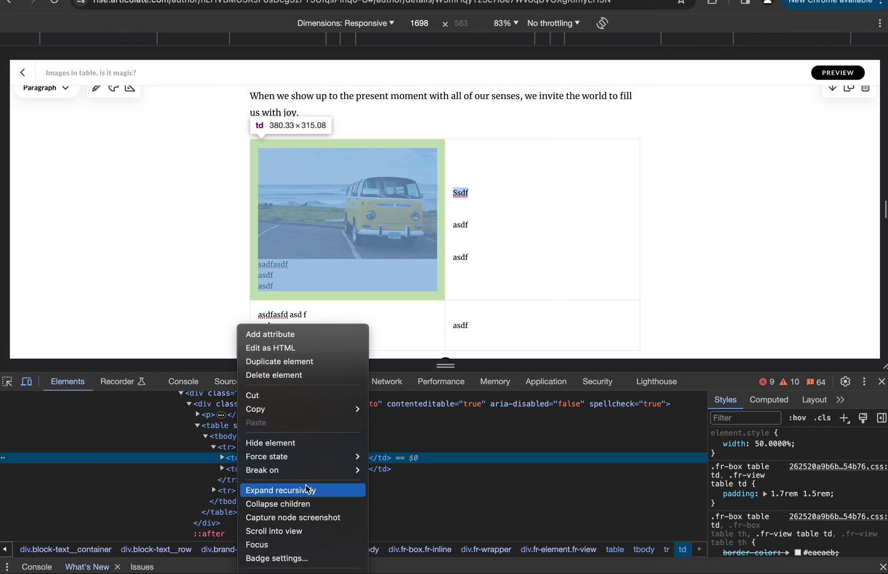
pyautogui.click(295, 348)
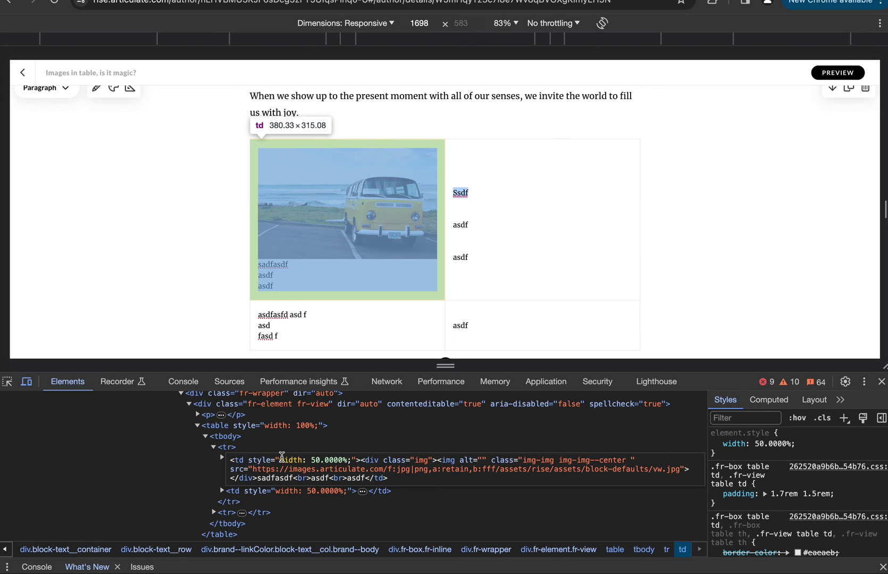
# Add border:1px white; to the first cell's inline style and commit the edit
pyautogui.write('border')
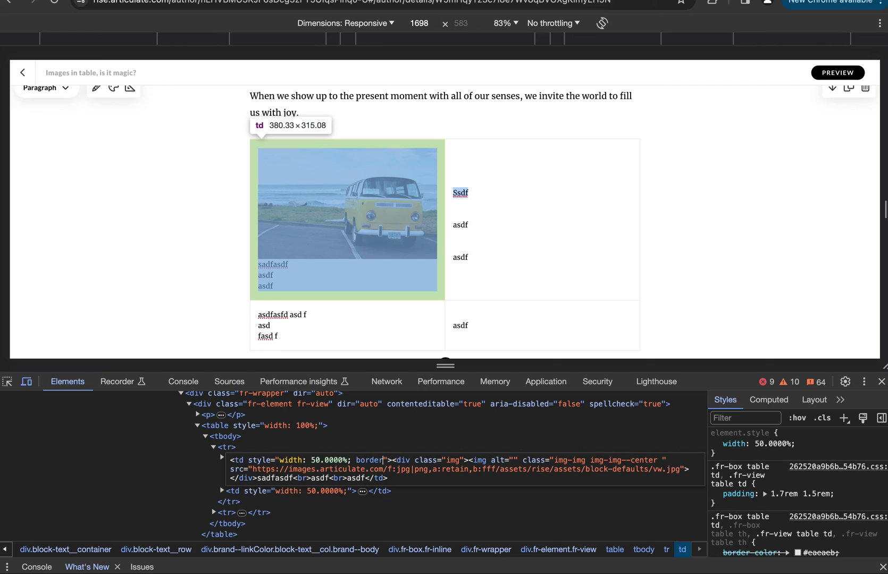
pyautogui.write('=')
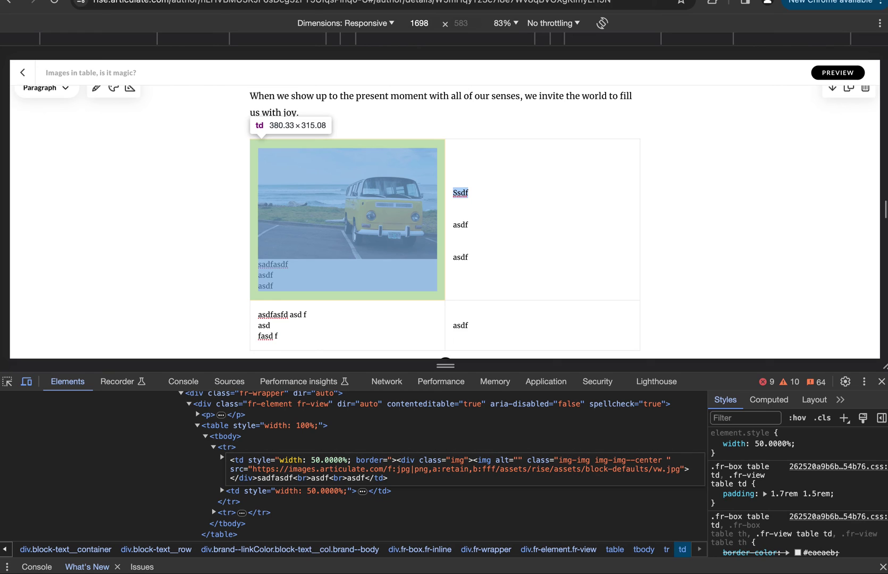
pyautogui.press('BackSpace')
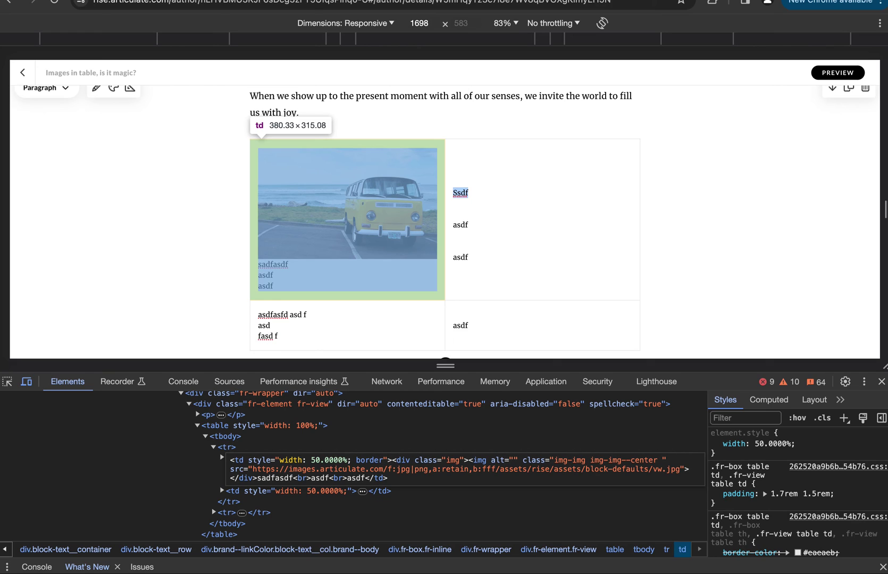
pyautogui.write(':0px whit')
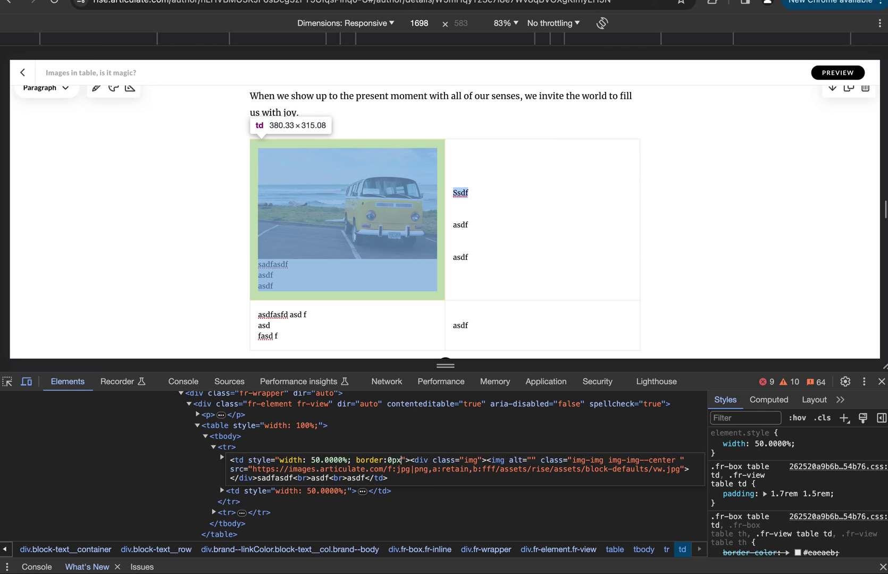
pyautogui.write('e;')
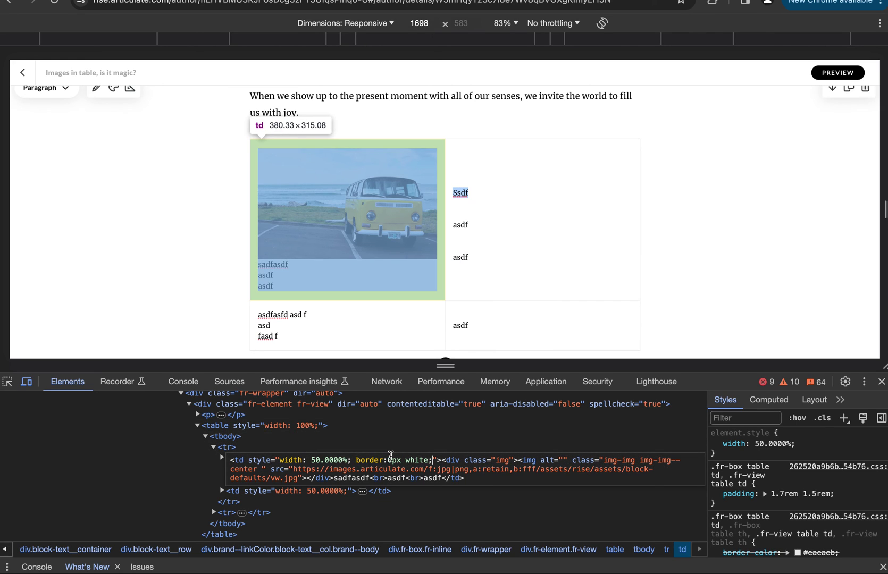
pyautogui.click(388, 456)
pyautogui.moveTo(392, 460); pyautogui.dragTo(388, 460)
pyautogui.click(228, 448)
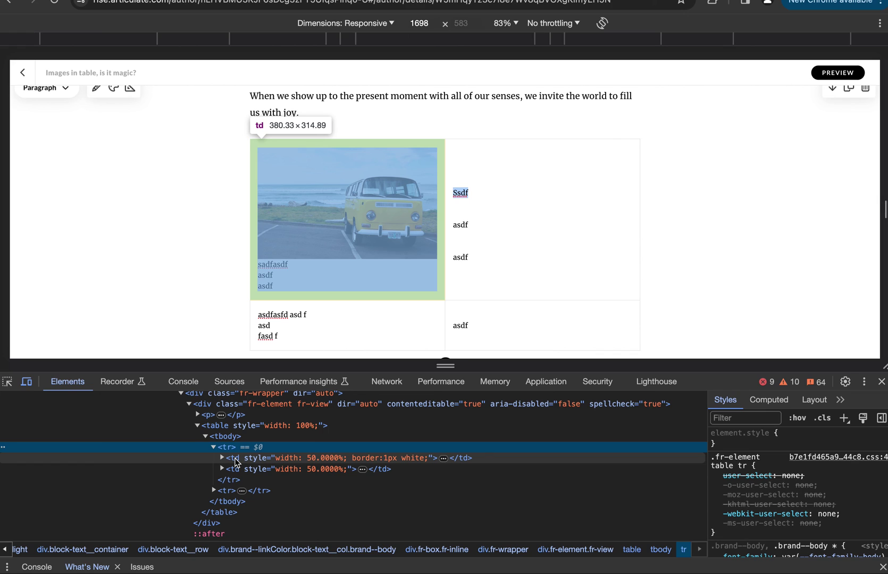
pyautogui.click(236, 460)
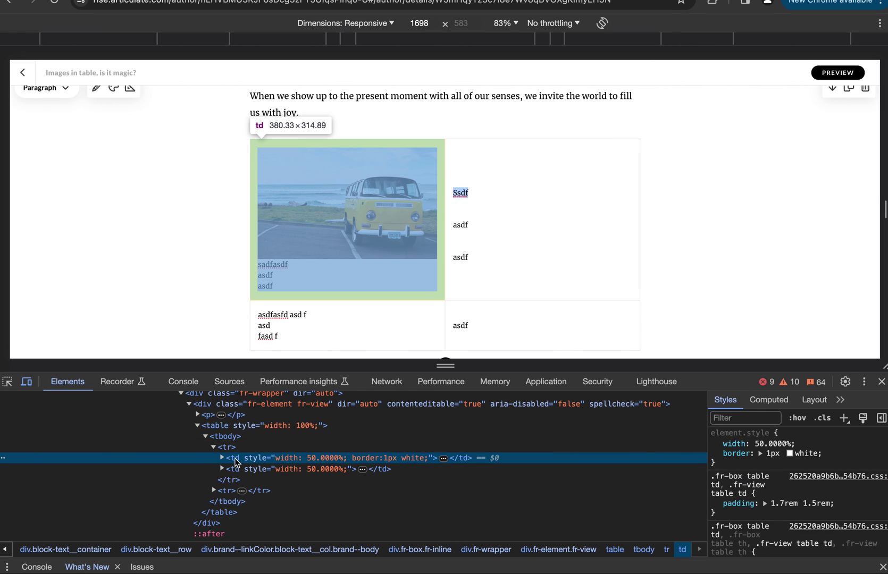
# Change the first cell's inline border from 1px white to 5px solid red
pyautogui.rightClick(236, 462)
pyautogui.click(321, 347)
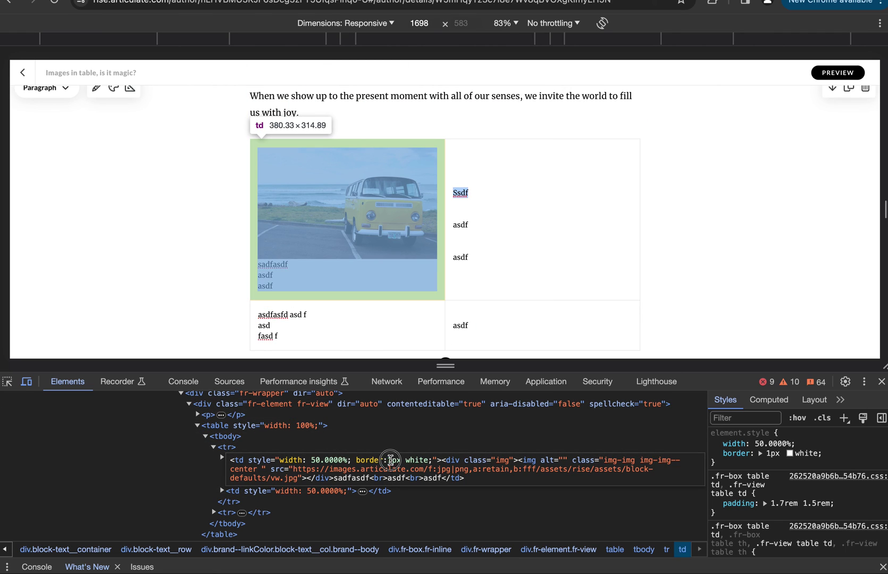
pyautogui.click(390, 461)
pyautogui.click(412, 460)
pyautogui.press('BackSpace')
pyautogui.press('BackSpace')
pyautogui.press('BackSpace')
pyautogui.press('BackSpace')
pyautogui.press('BackSpace')
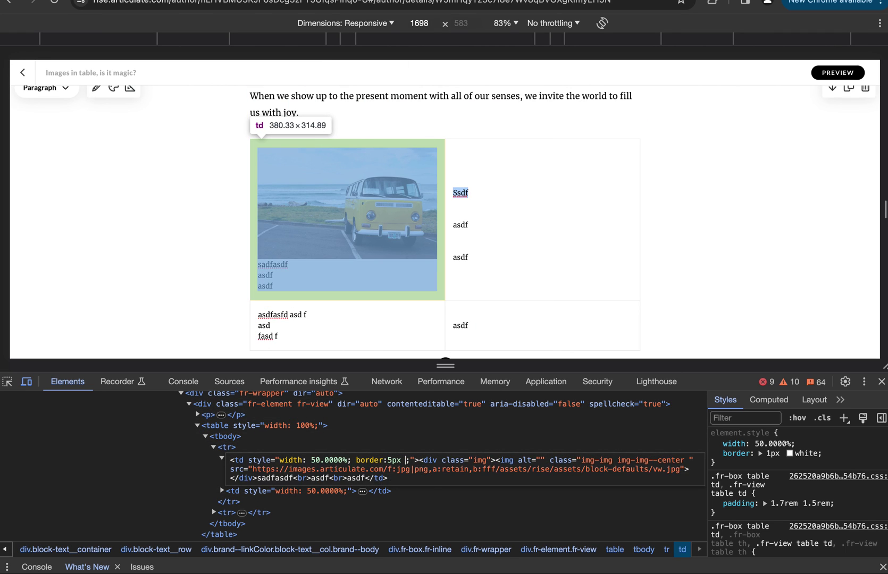
pyautogui.write('red')
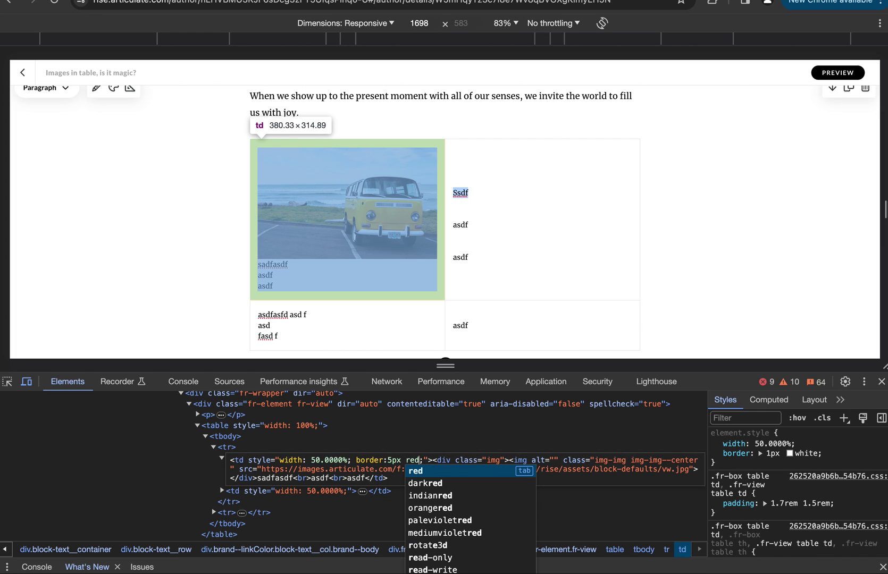
pyautogui.click(410, 460)
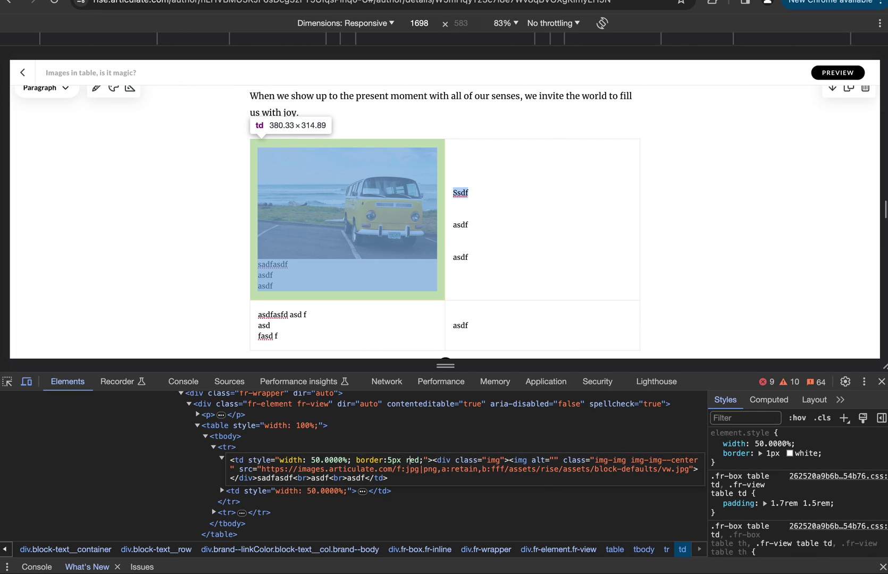
pyautogui.write('solid')
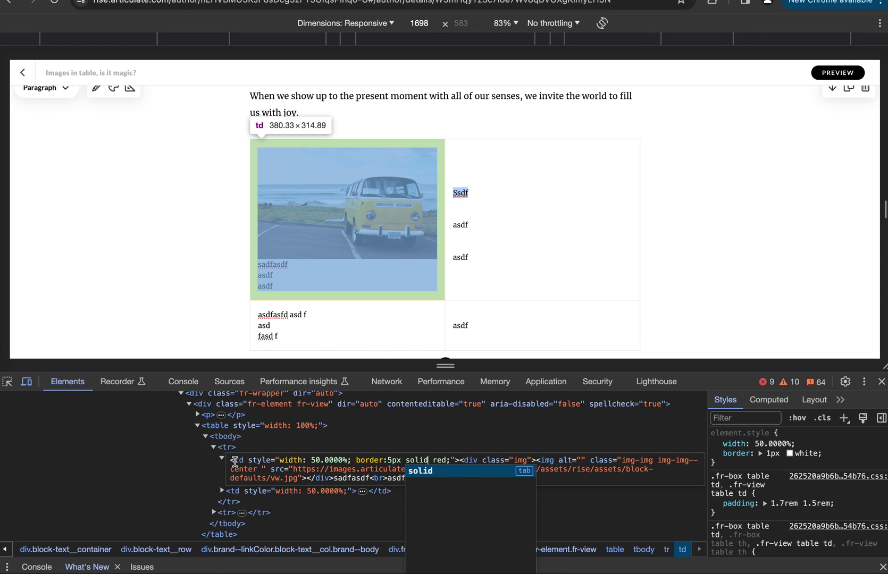
pyautogui.hotkey('ctrl', 'Return')
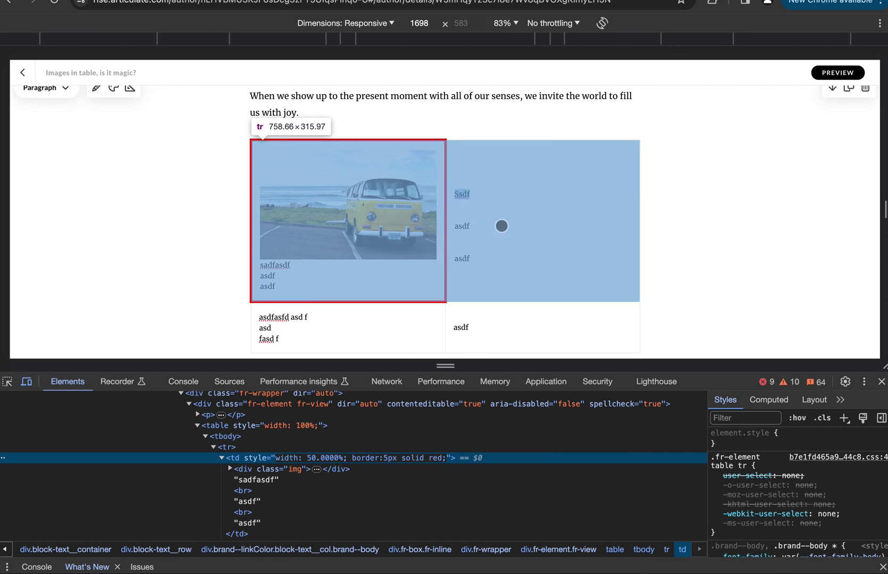
# Close DevTools, deselect the Ssdf text, and scroll the preview to the red-outlined van cell
pyautogui.click(882, 381)
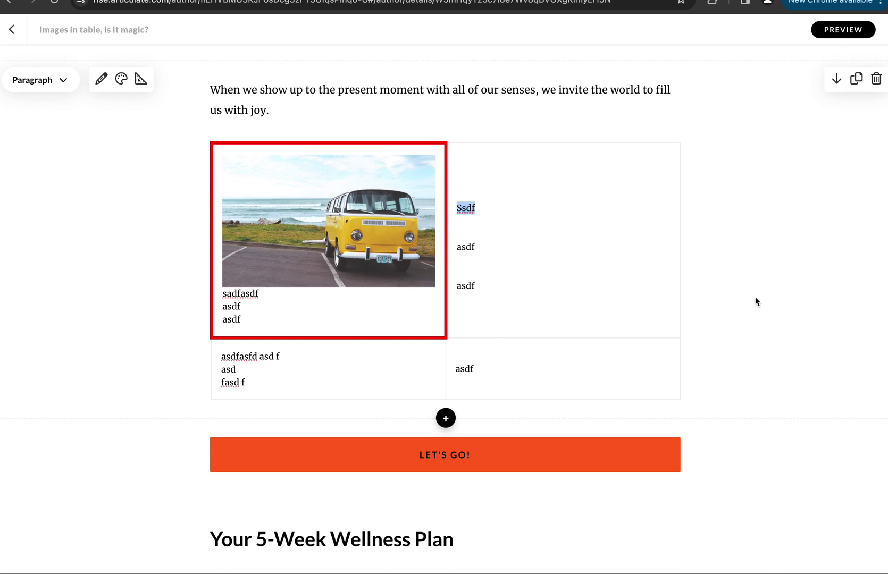
pyautogui.click(588, 230)
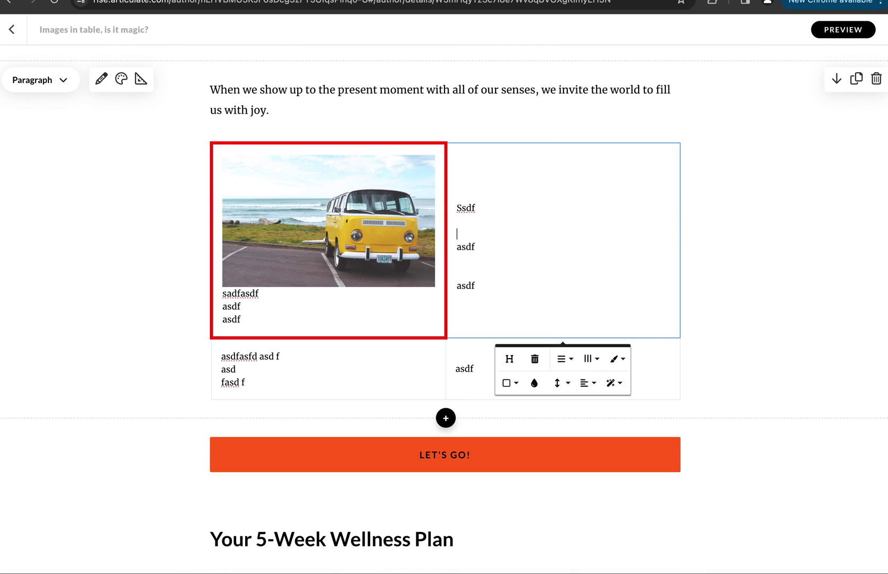
pyautogui.click(837, 30)
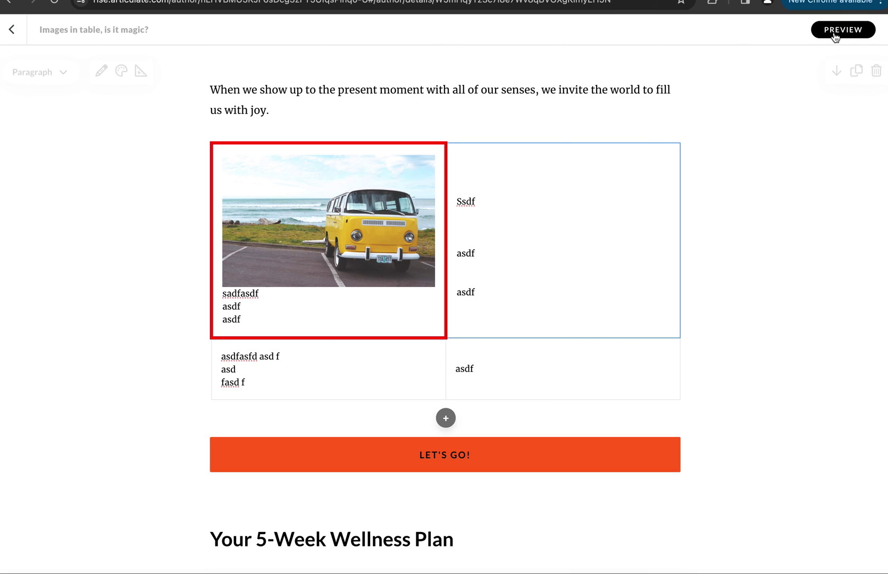
pyautogui.scroll(-2, 496, 333)
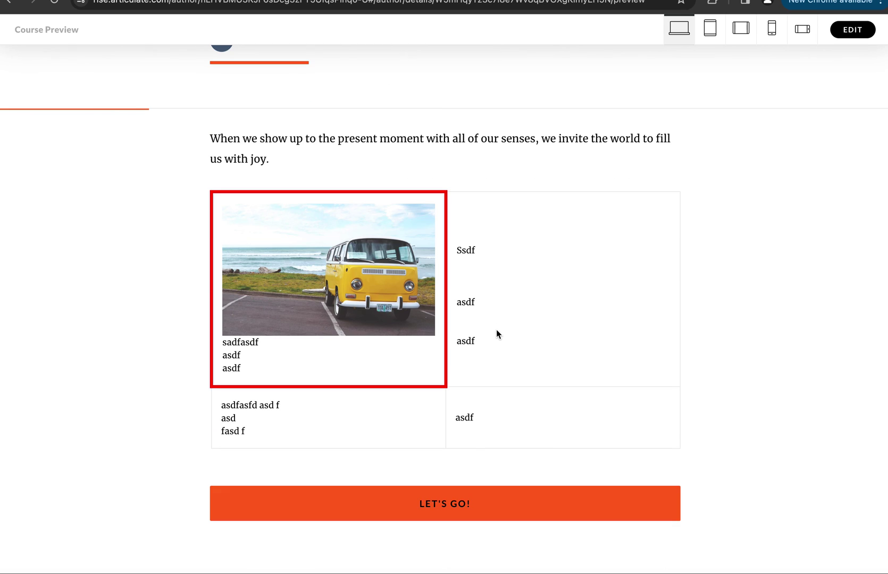
pyautogui.scroll(2, 340, 335)
pyautogui.scroll(-2, 338, 336)
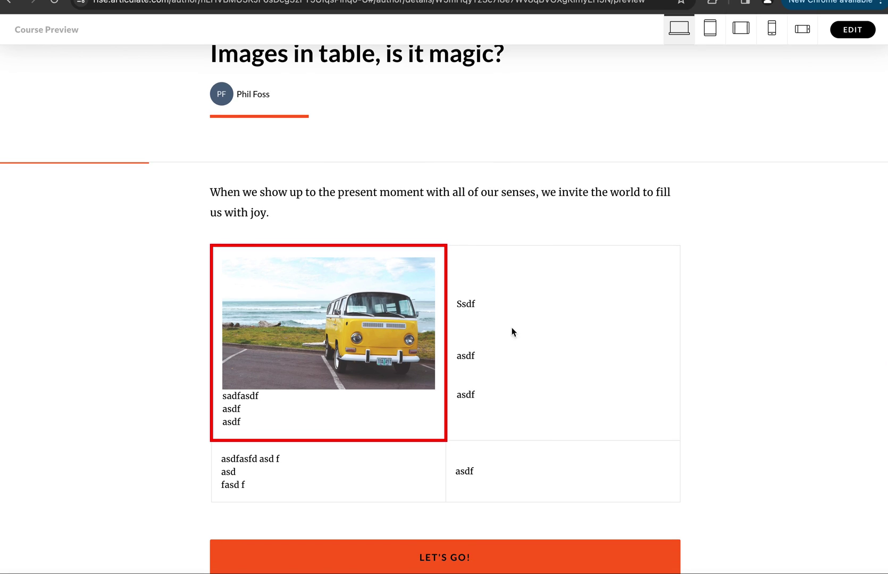